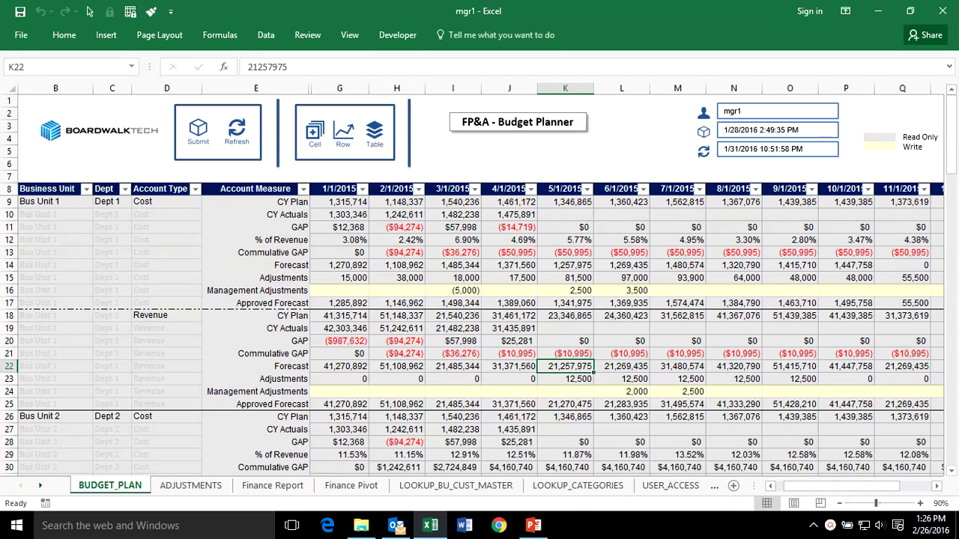
# Review the BUDGET_PLAN Business Unit, Dept and Account Type entries and the J11 GAP and G15 Adjustments formulas
pyautogui.moveTo(46, 203); pyautogui.dragTo(43, 357)
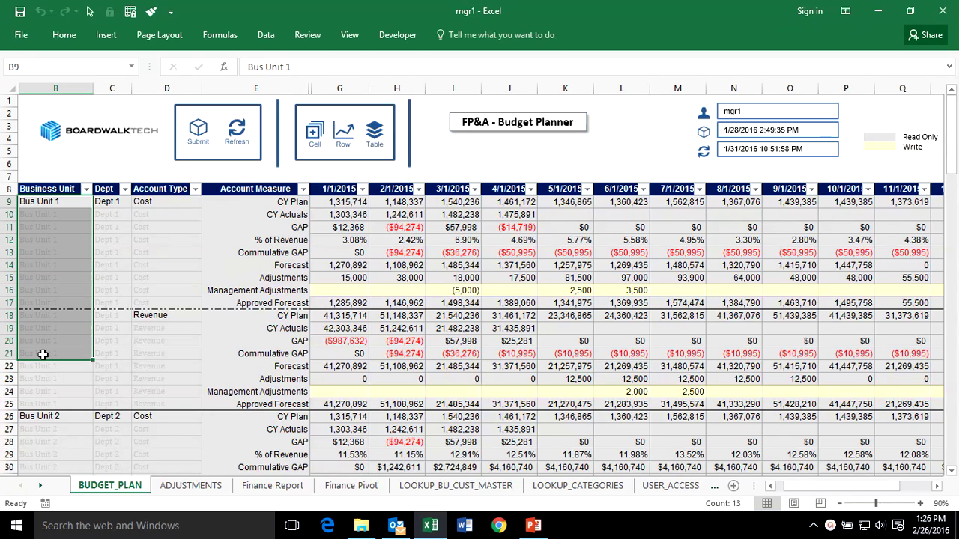
pyautogui.moveTo(106, 203); pyautogui.dragTo(104, 370)
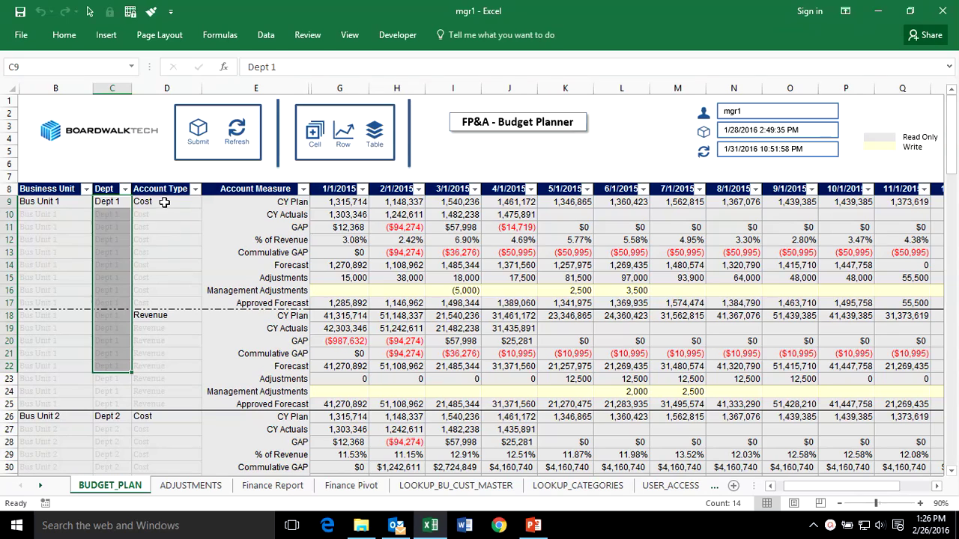
pyautogui.moveTo(165, 202); pyautogui.dragTo(168, 355)
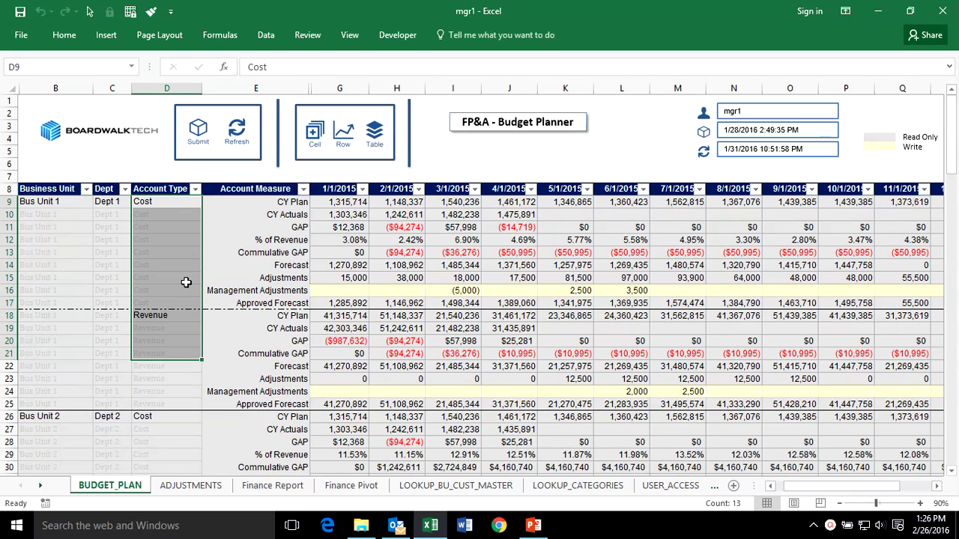
pyautogui.click(296, 225)
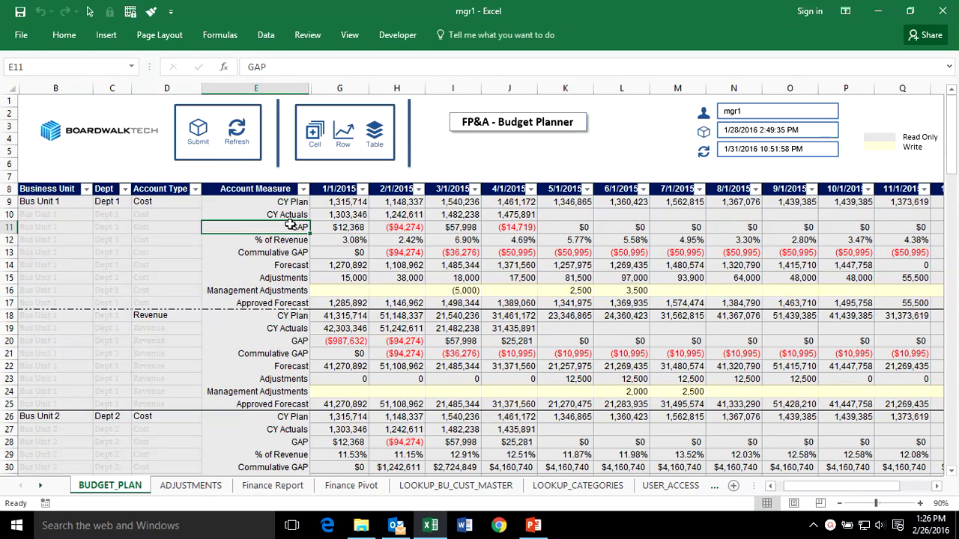
pyautogui.click(509, 226)
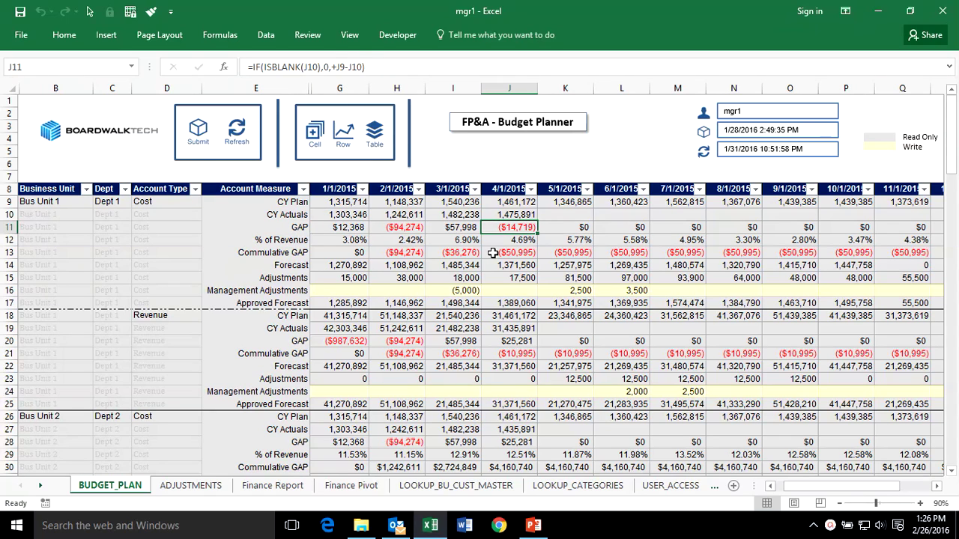
pyautogui.click(349, 284)
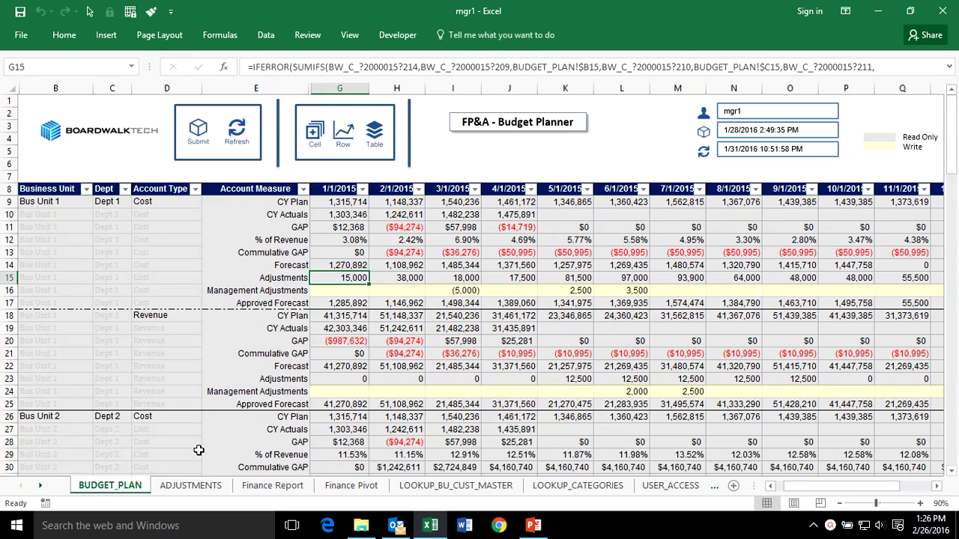
# Look over the ADJUSTMENTS sheet's business unit, dept and account type entries, then return to BUDGET_PLAN
pyautogui.click(187, 487)
pyautogui.click(146, 366)
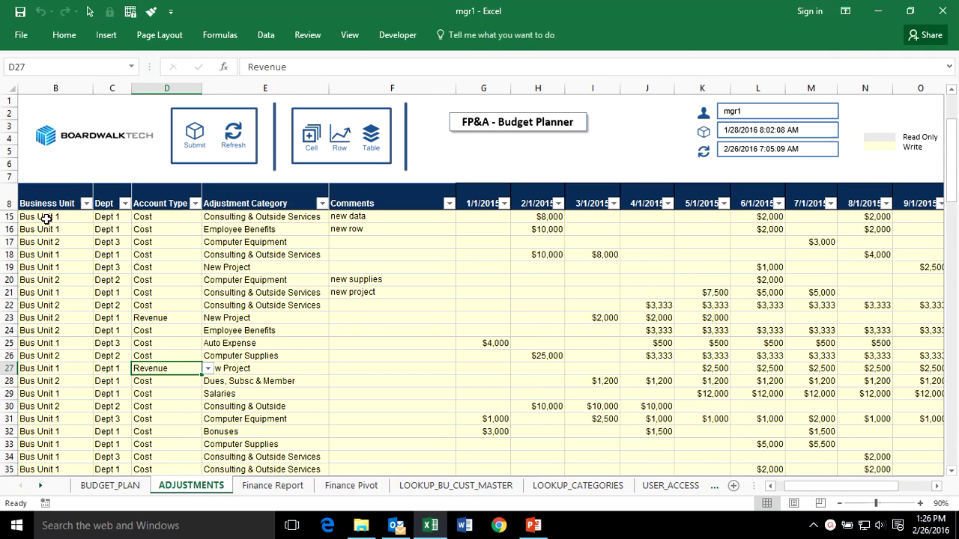
pyautogui.moveTo(42, 217); pyautogui.dragTo(45, 318)
pyautogui.moveTo(114, 242); pyautogui.dragTo(107, 342)
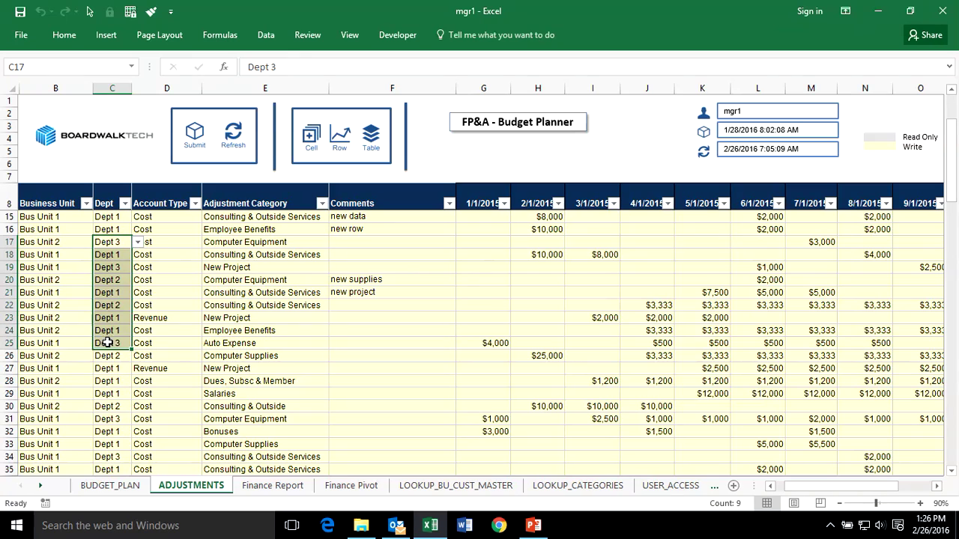
pyautogui.click(187, 242)
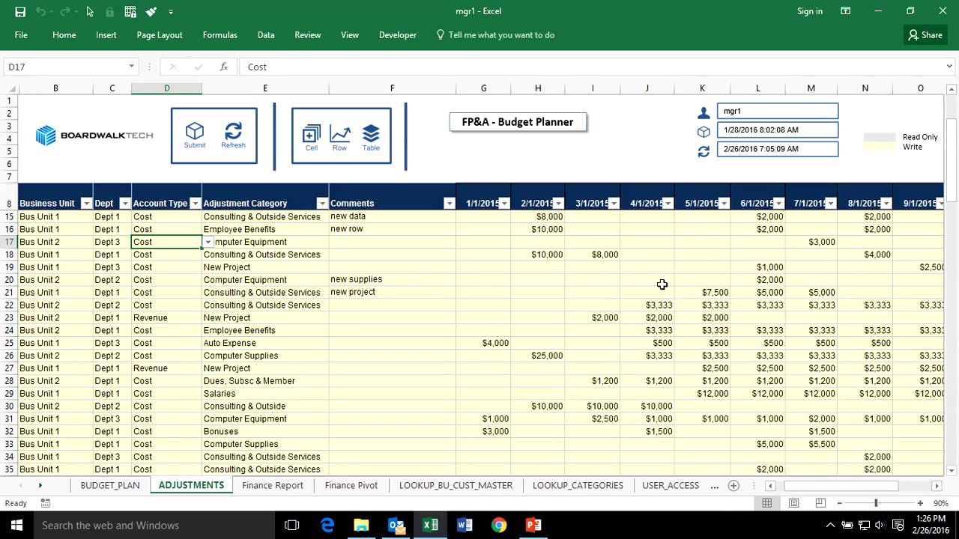
pyautogui.click(110, 485)
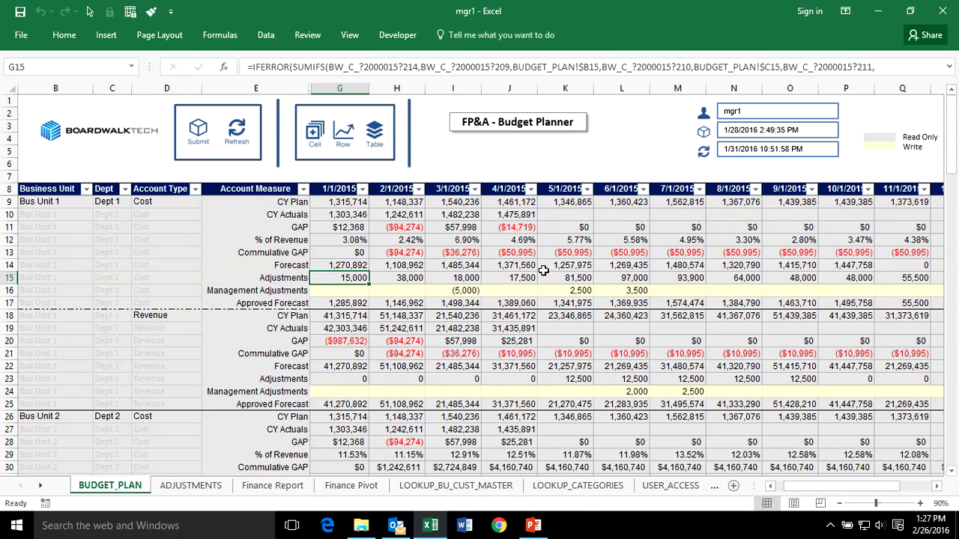
# Inspect G16, the -5000 management adjustment in I16, and the K17 and K14 forecast cells
pyautogui.click(338, 293)
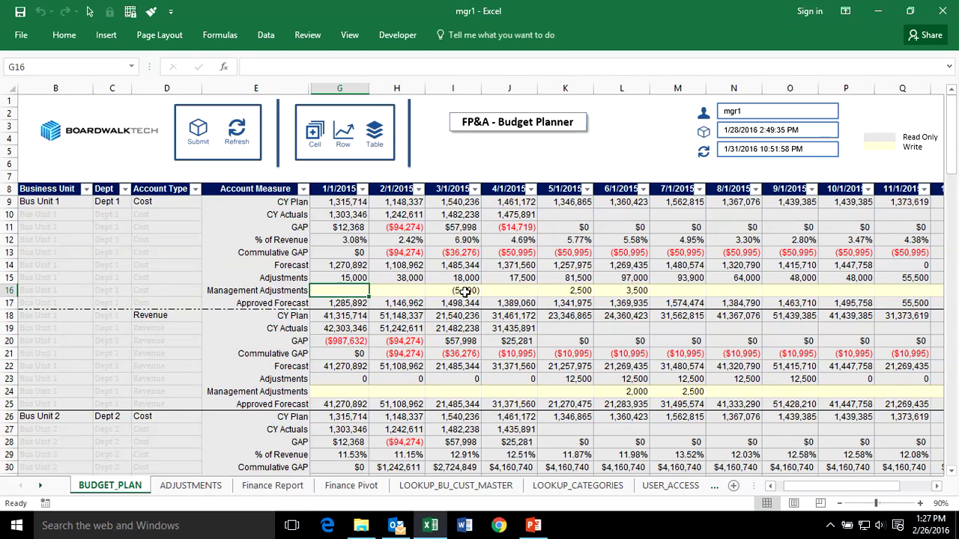
pyautogui.click(465, 291)
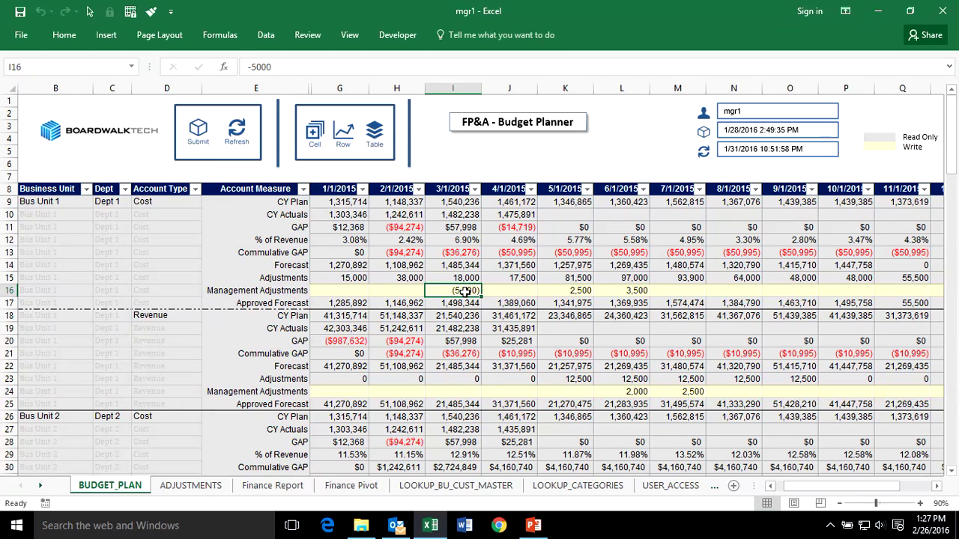
pyautogui.click(577, 305)
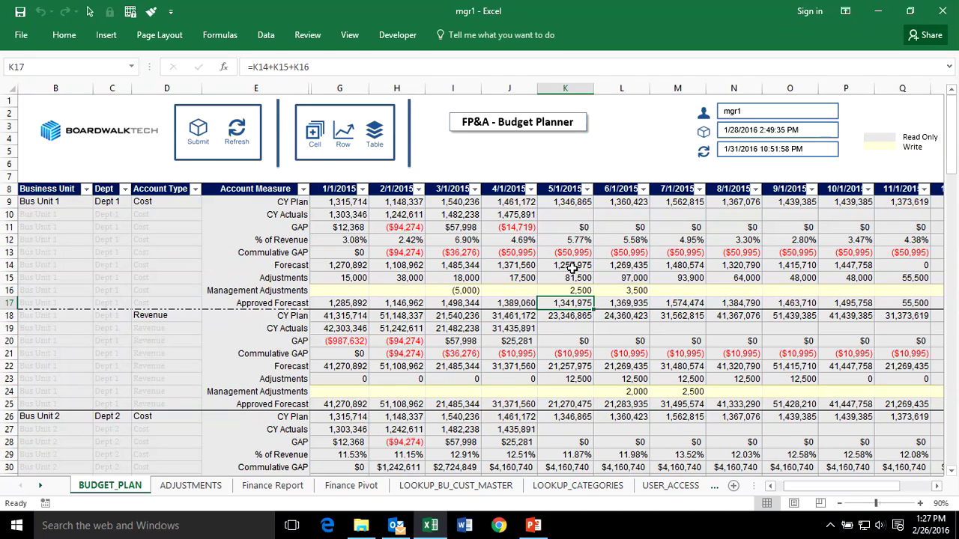
pyautogui.click(573, 268)
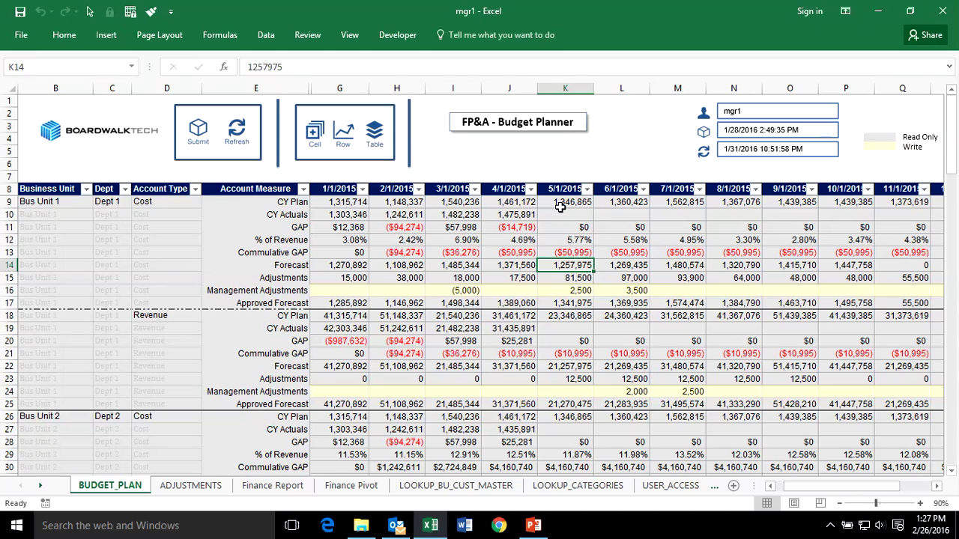
# Check the Business Unit and Dept filter options without changes, then go to USER_ACCESS
pyautogui.click(85, 189)
pyautogui.click(161, 457)
pyautogui.click(124, 189)
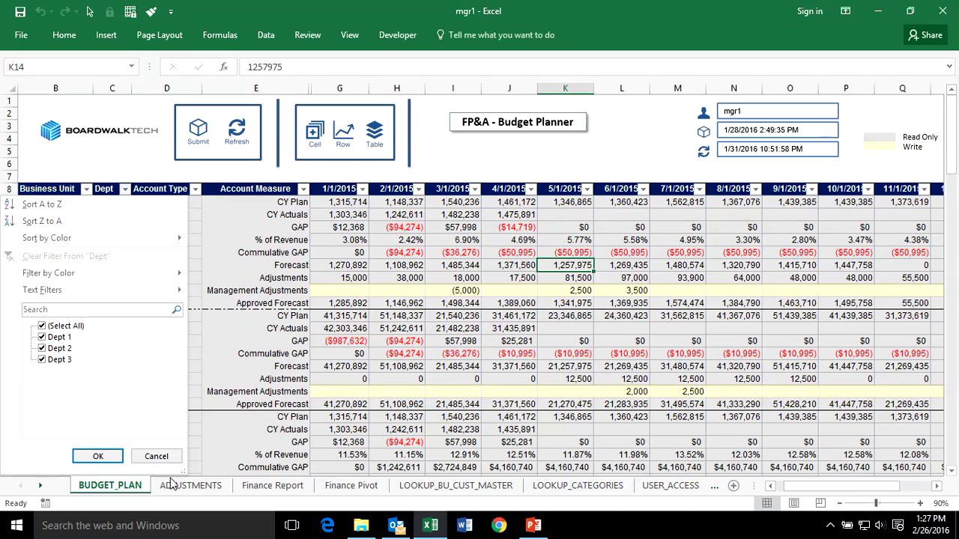
pyautogui.click(159, 456)
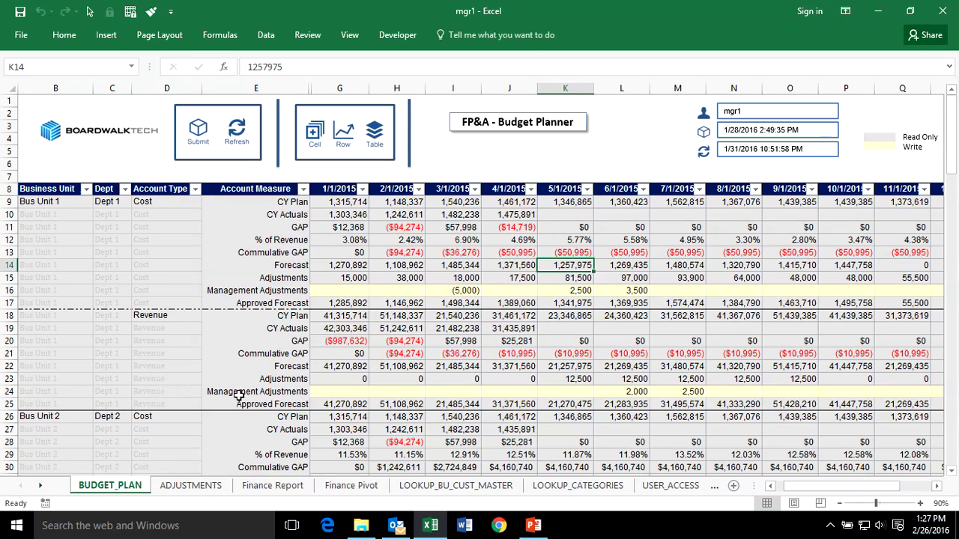
pyautogui.click(675, 487)
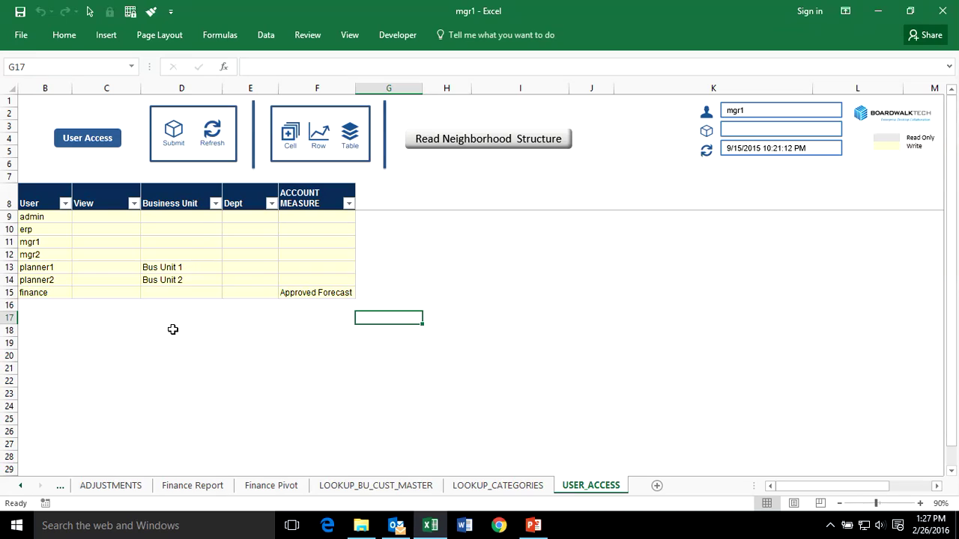
# Review user names, planner1's Bus Unit 1 access and finance's Approved Forecast access, then return to ADJUSTMENTS
pyautogui.moveTo(26, 220); pyautogui.dragTo(27, 365)
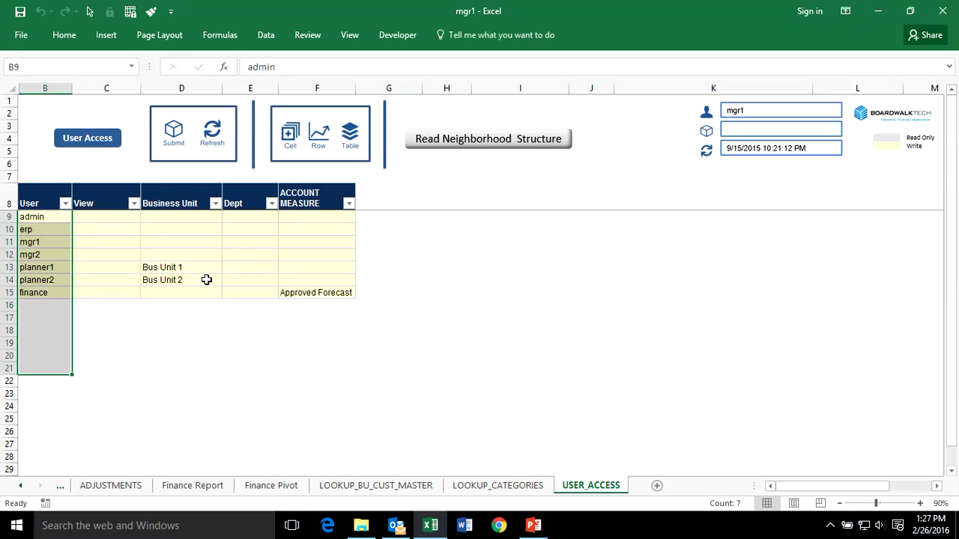
pyautogui.click(152, 268)
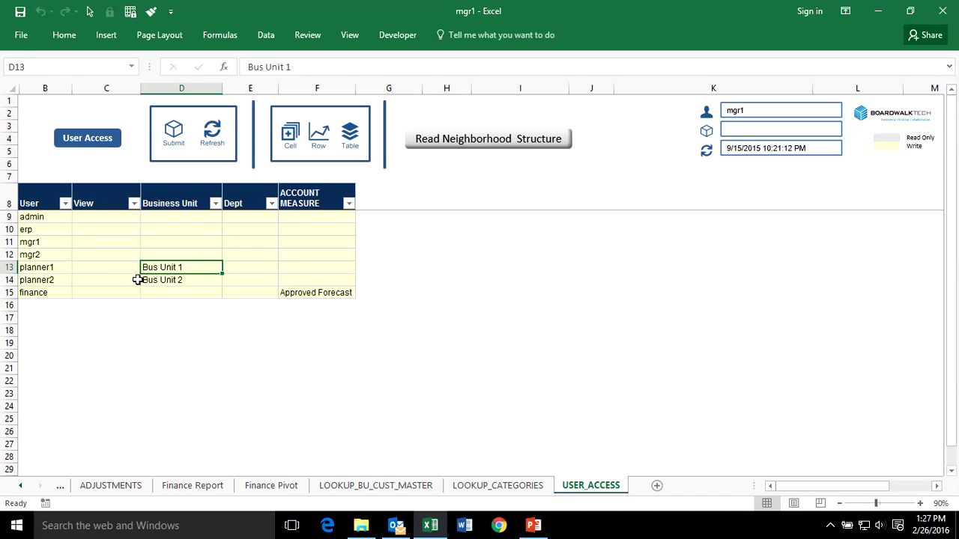
pyautogui.click(43, 291)
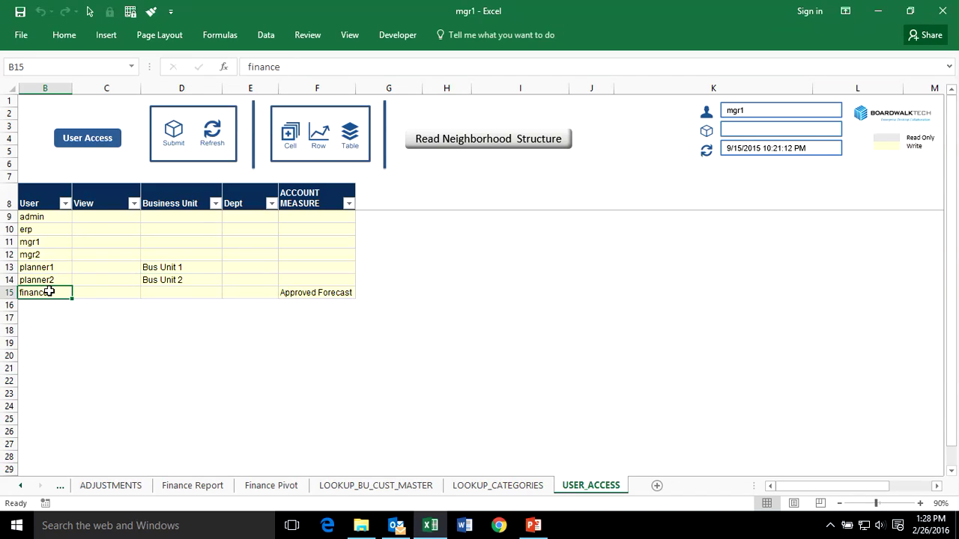
pyautogui.click(333, 294)
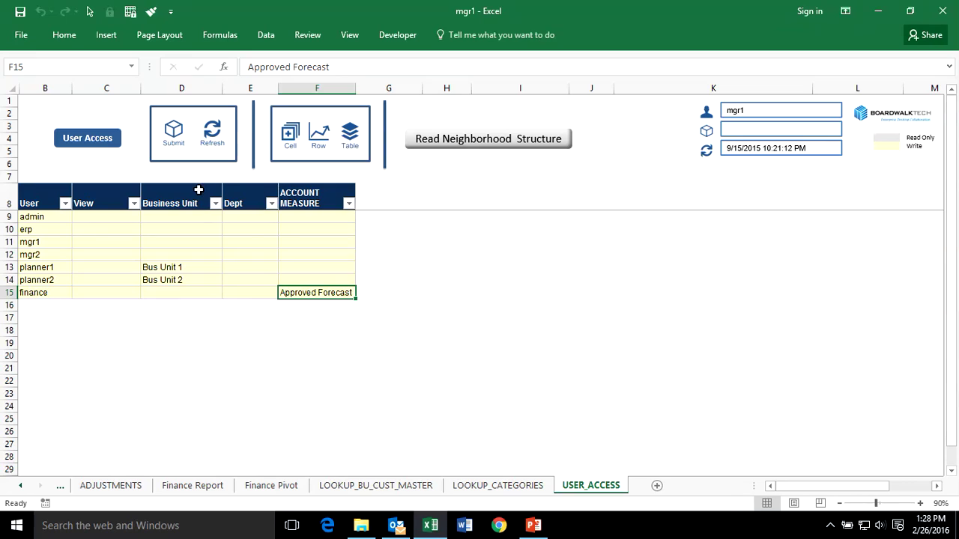
pyautogui.moveTo(199, 190); pyautogui.dragTo(548, 288)
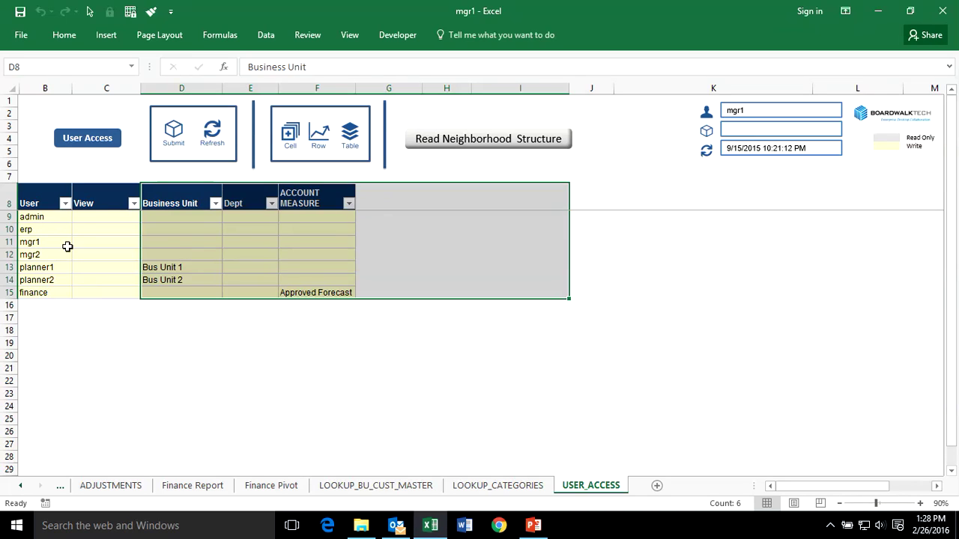
pyautogui.click(264, 342)
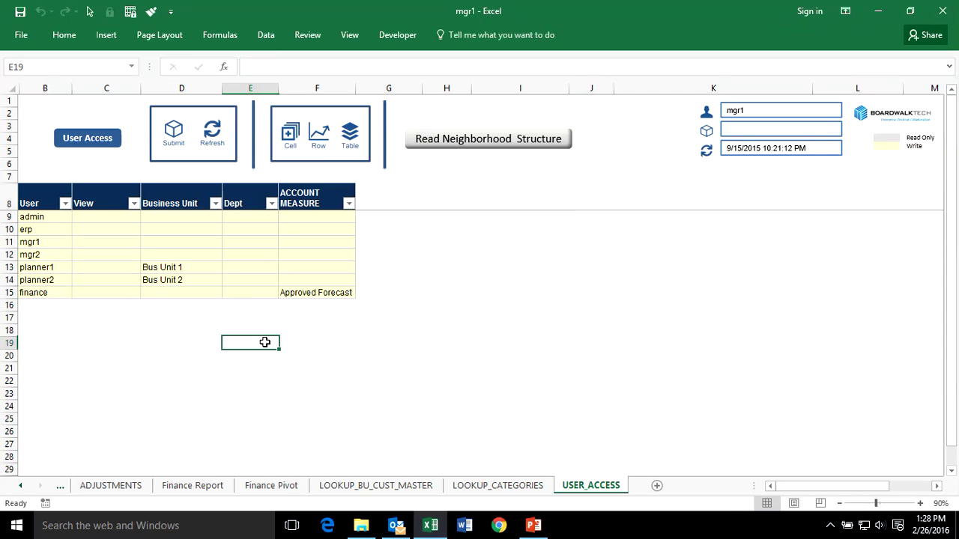
pyautogui.click(111, 484)
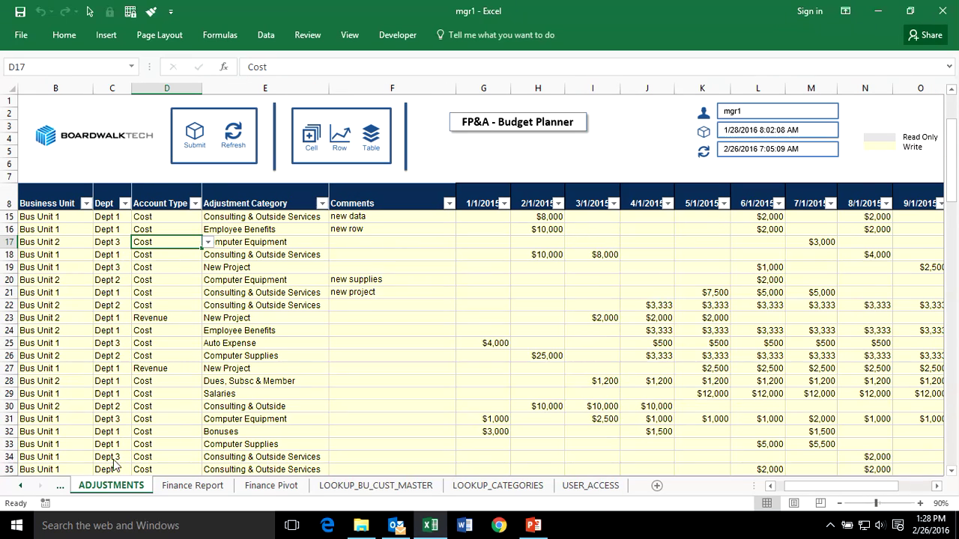
# Check the Account Type filter and row 17's account type choices, leaving them unchanged
pyautogui.click(195, 204)
pyautogui.click(195, 204)
pyautogui.click(195, 333)
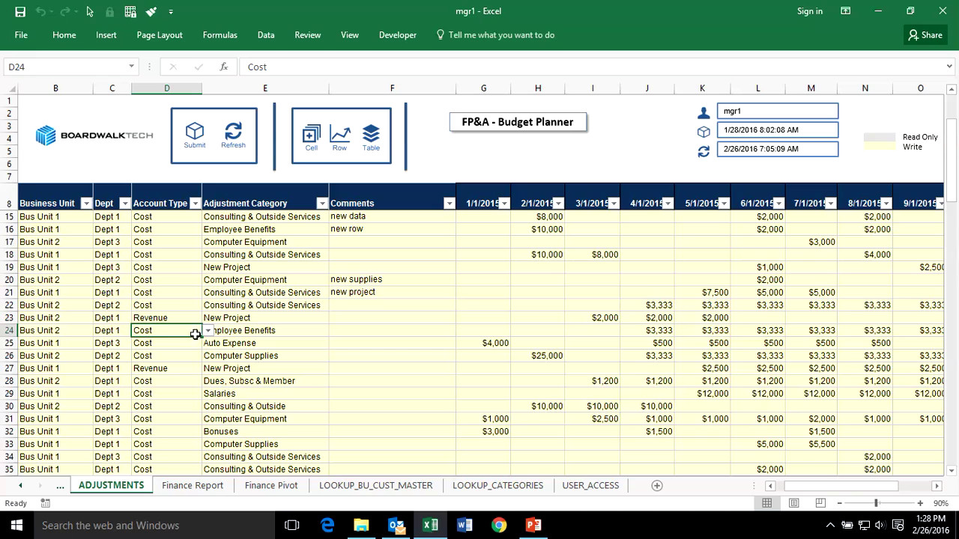
pyautogui.click(174, 242)
pyautogui.click(208, 244)
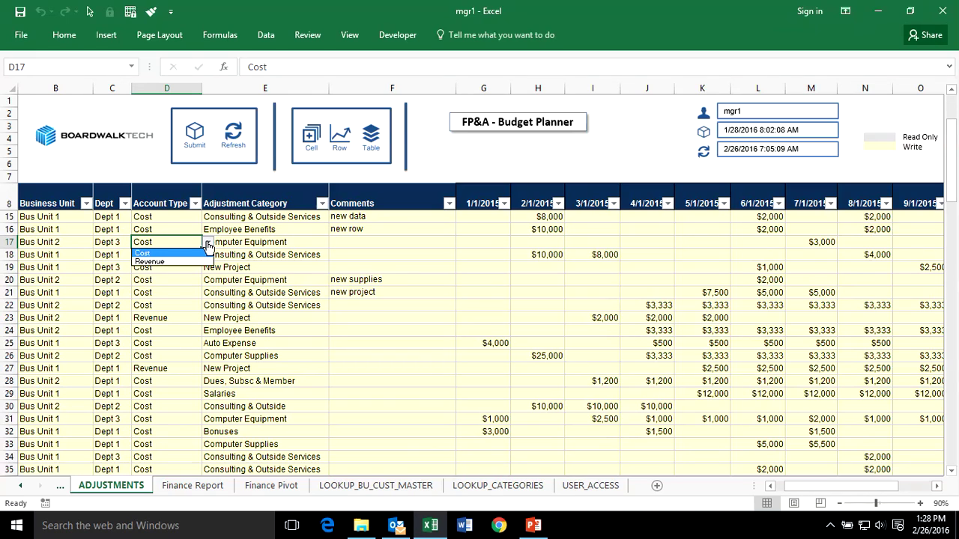
pyautogui.click(208, 244)
pyautogui.click(266, 231)
# View row 16's adjustment category list, keep Employee Benefits, and move to the Finance Report sheet
pyautogui.click(335, 230)
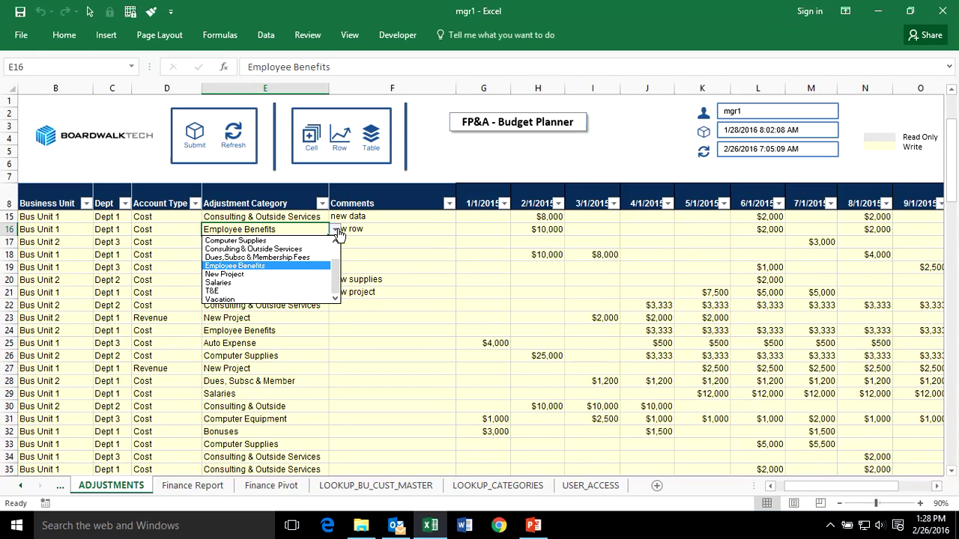
pyautogui.scroll(1, 336, 248)
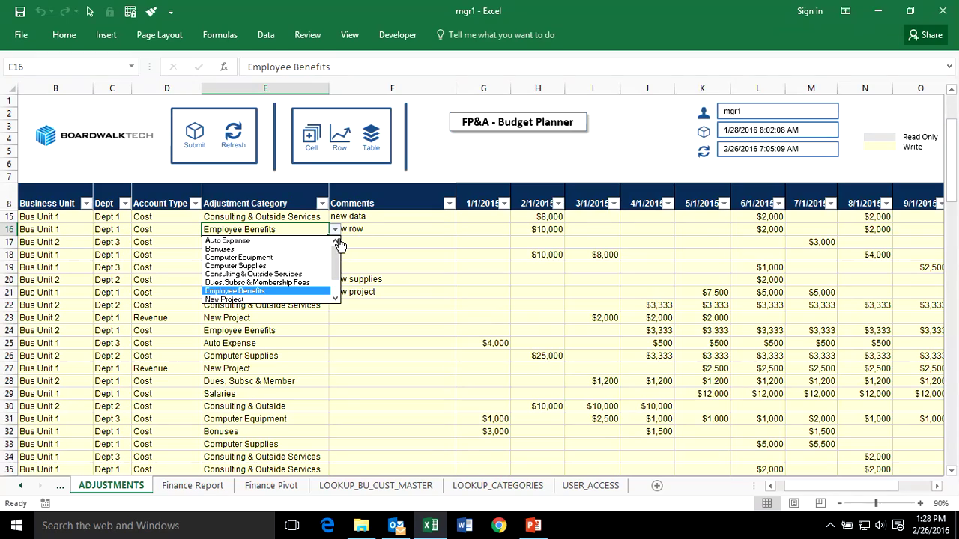
pyautogui.click(435, 315)
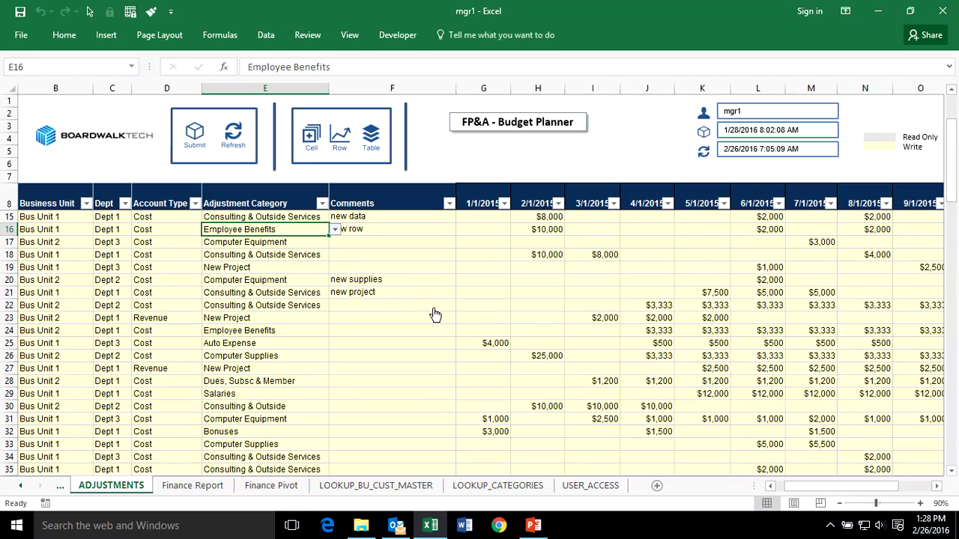
pyautogui.click(191, 485)
pyautogui.scroll(2, 558, 289)
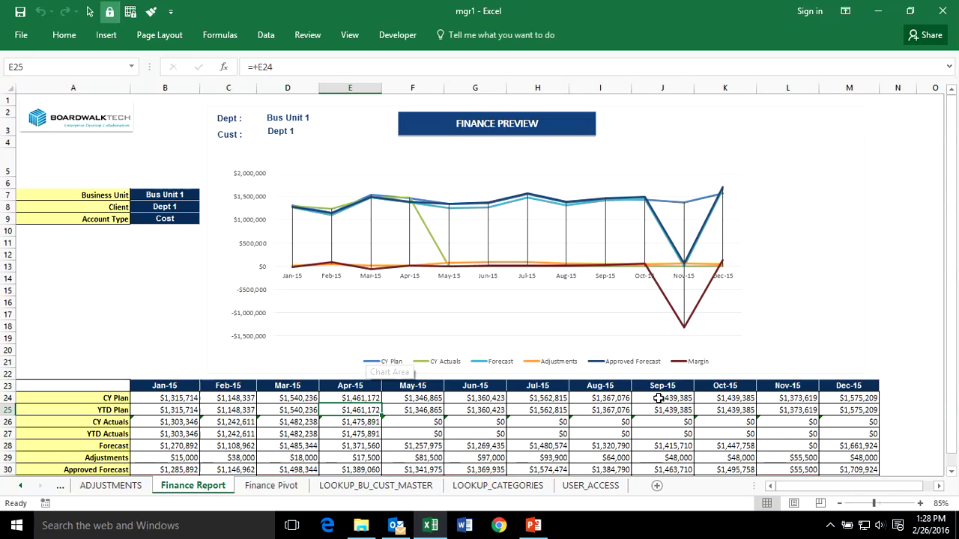
# Scroll down the Finance Report, then return to the BUDGET_PLAN sheet
pyautogui.scroll(-1, 660, 394)
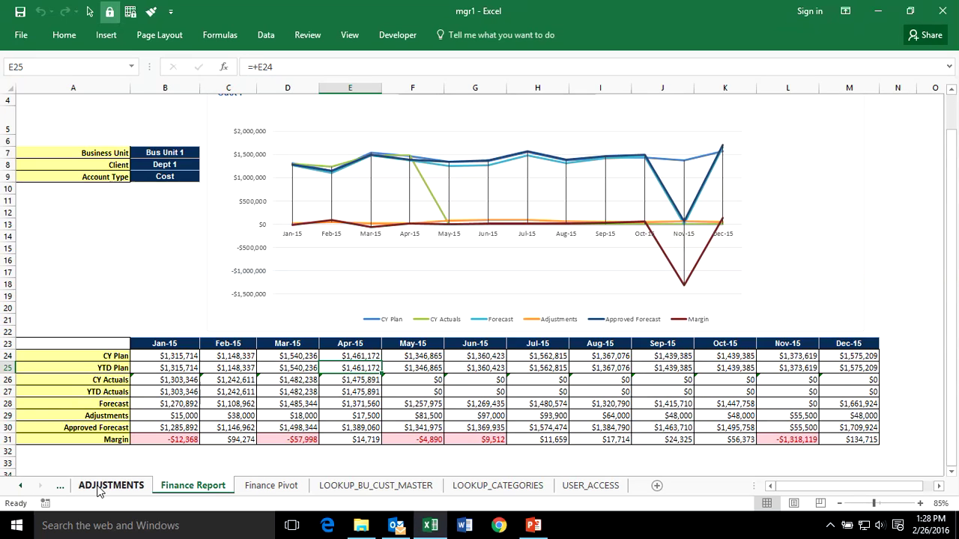
pyautogui.click(23, 485)
pyautogui.click(109, 485)
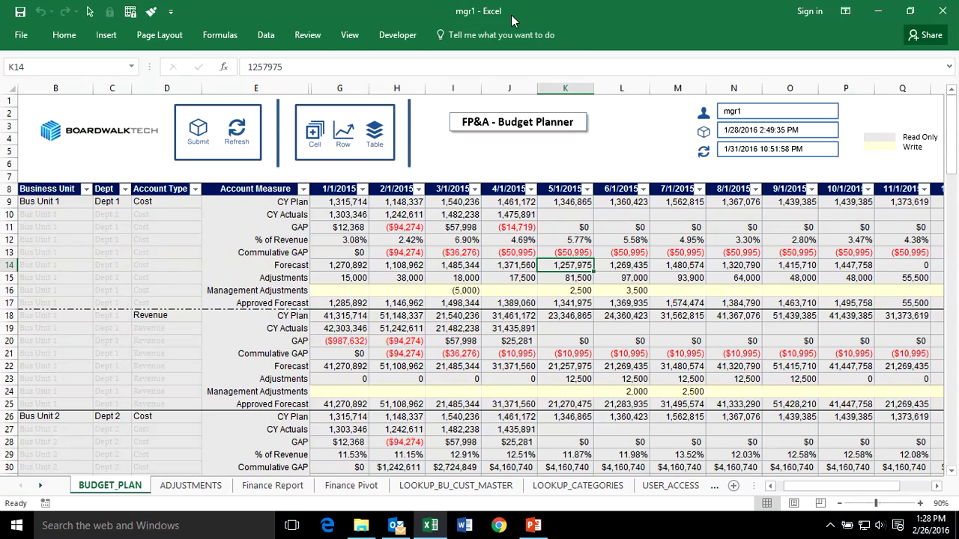
# Close mgr1 saving its changes, then pick the planner1 workbook in the FP&A folder
pyautogui.click(942, 10)
pyautogui.click(426, 278)
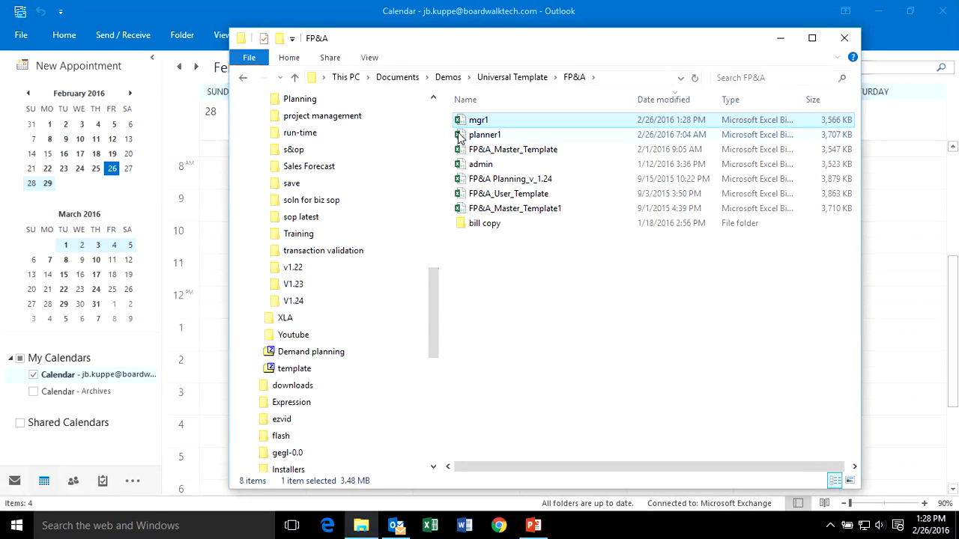
pyautogui.click(460, 135)
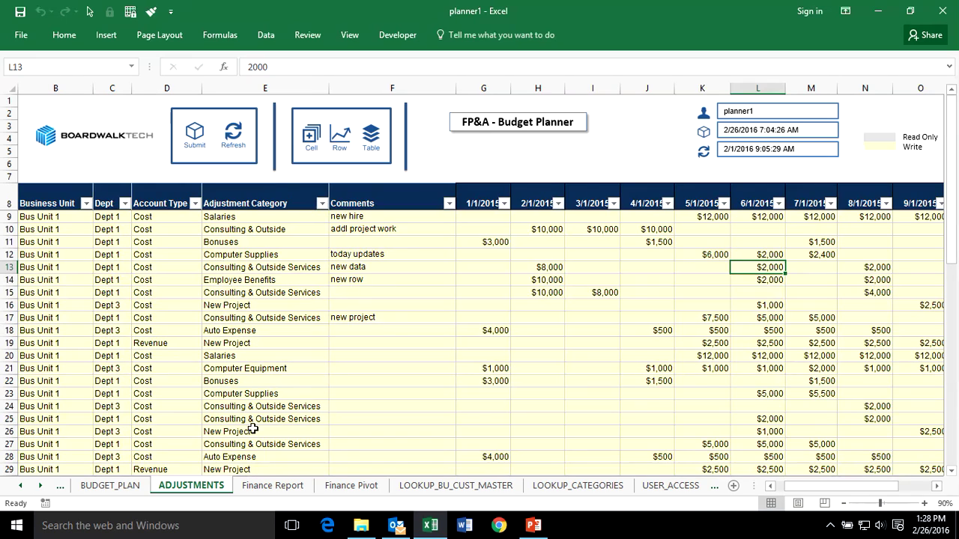
# On planner1's BUDGET_PLAN, check the Business Unit and Dept filters unchanged and scroll the rows
pyautogui.click(120, 486)
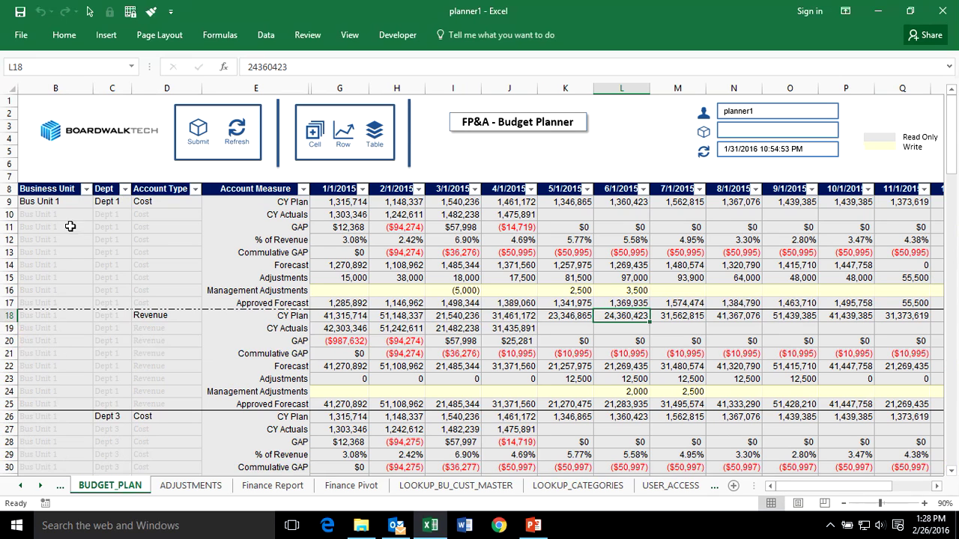
pyautogui.click(87, 189)
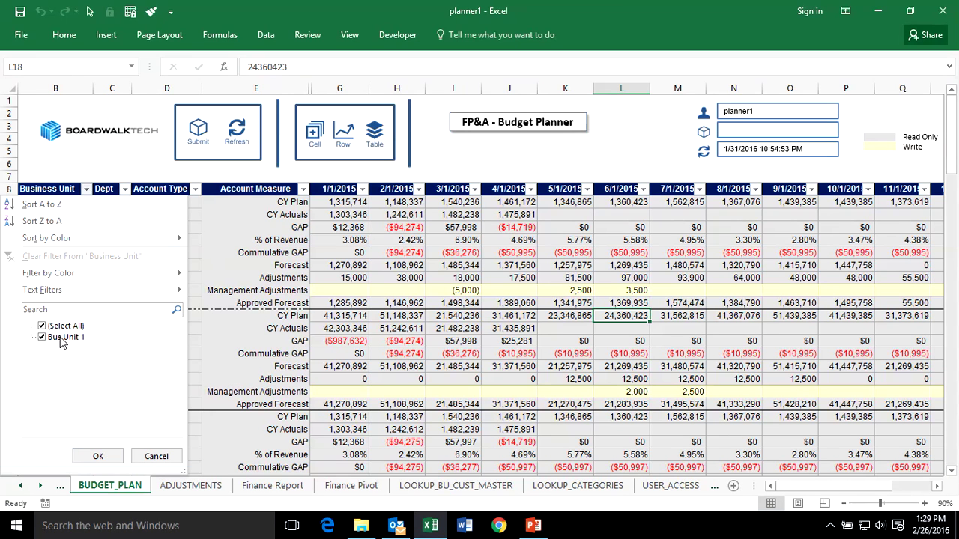
pyautogui.click(152, 456)
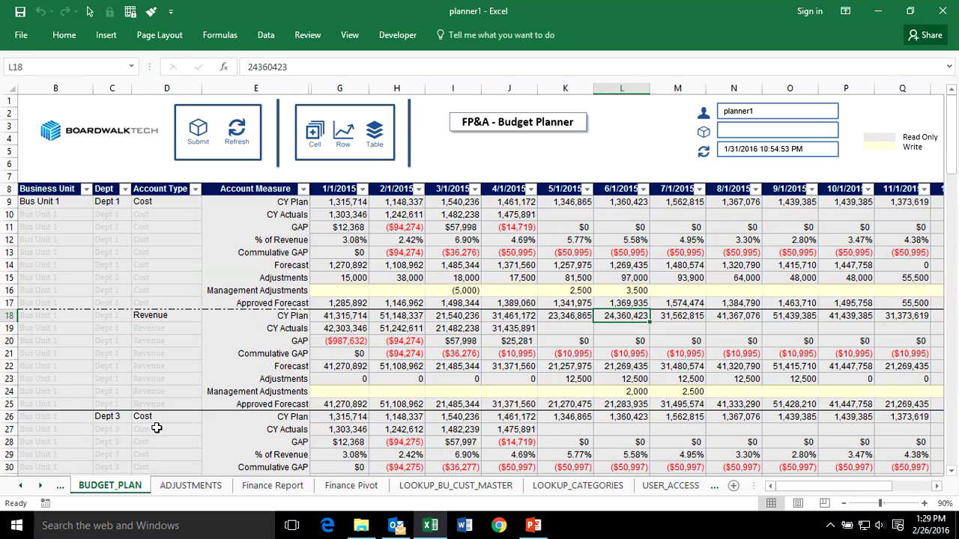
pyautogui.click(124, 191)
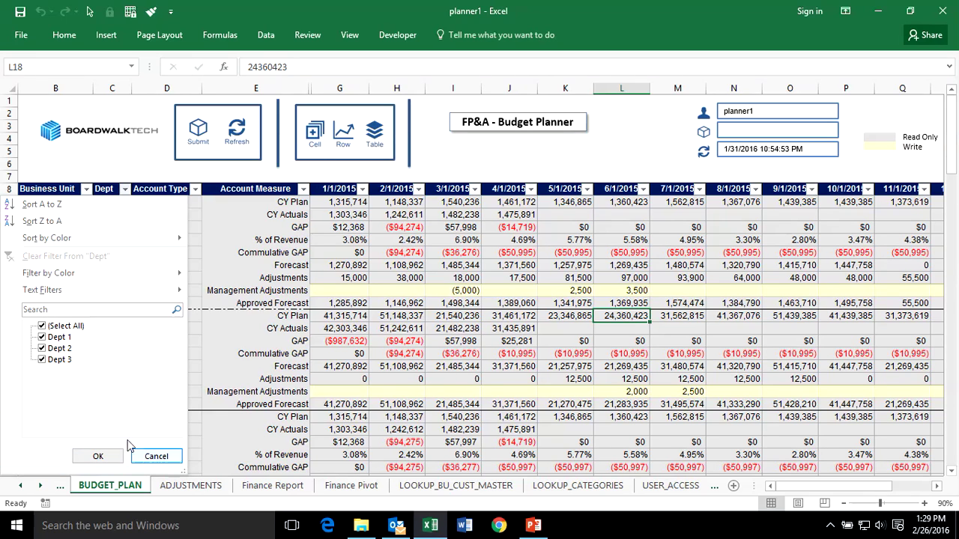
pyautogui.click(144, 456)
pyautogui.scroll(-4, 139, 377)
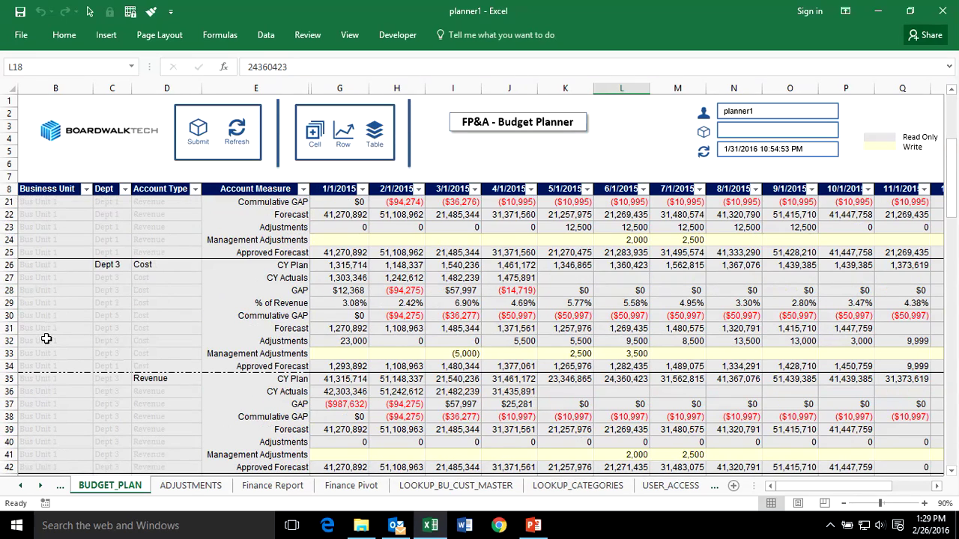
pyautogui.click(42, 330)
pyautogui.scroll(4, 43, 329)
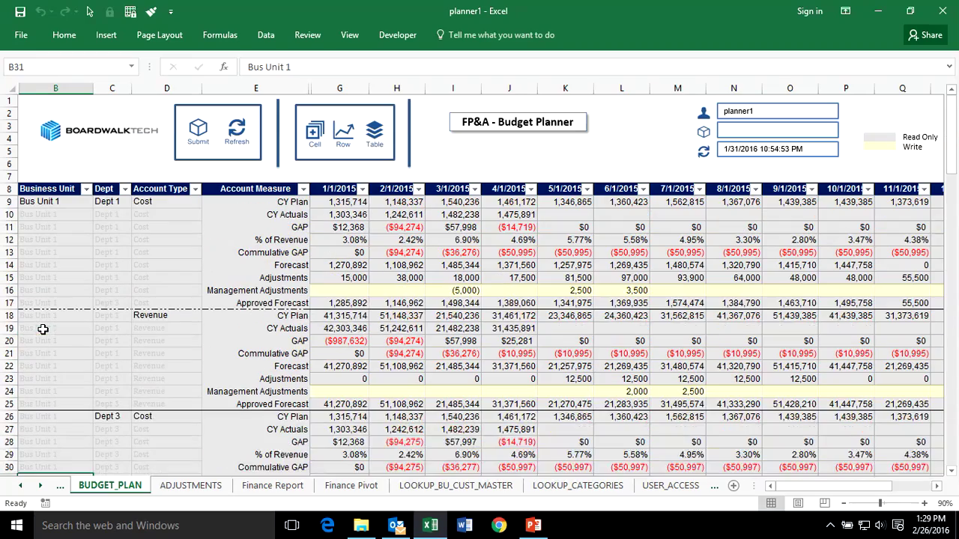
# Scroll through the ADJUSTMENTS rows, then return to BUDGET_PLAN at February Revenue CY Plan H18
pyautogui.click(207, 483)
pyautogui.click(66, 242)
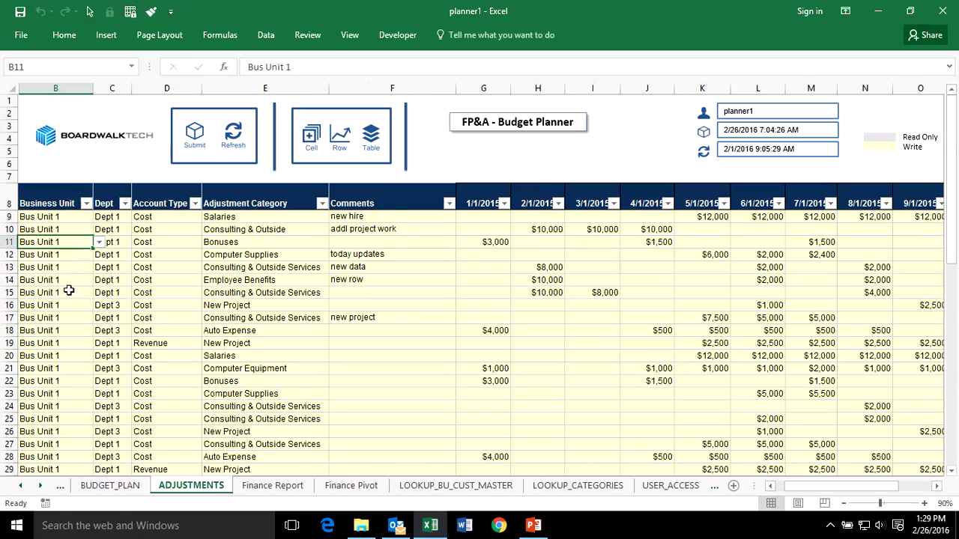
pyautogui.scroll(-2, 67, 292)
pyautogui.scroll(-8, 67, 293)
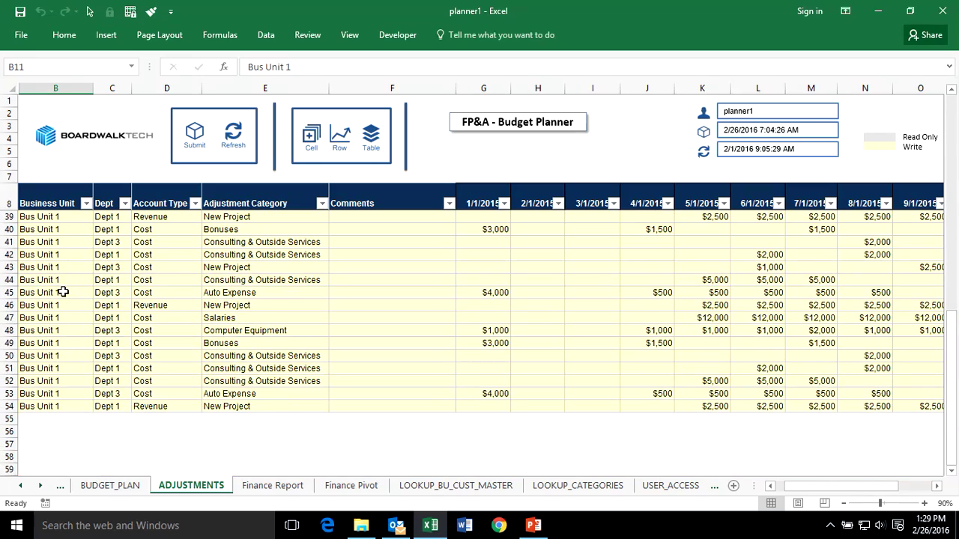
pyautogui.scroll(10, 63, 292)
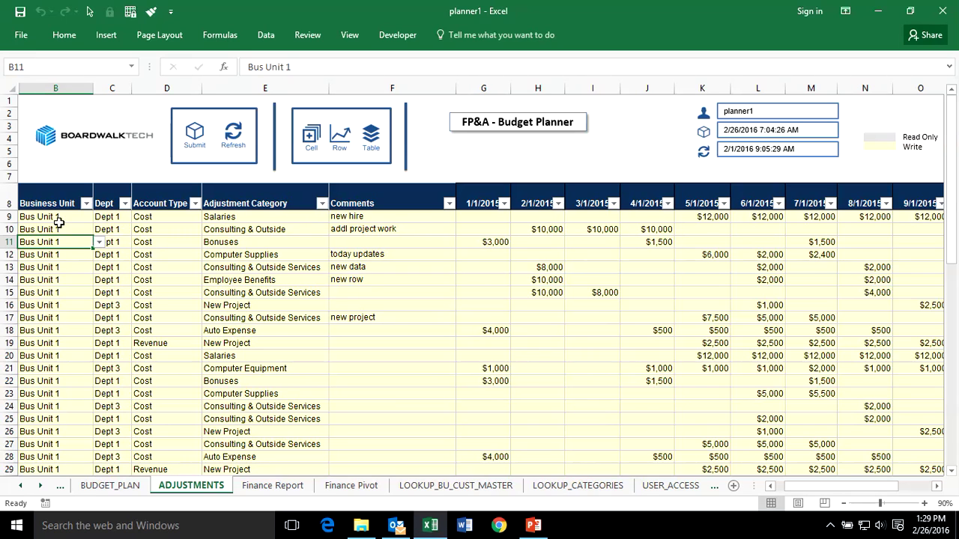
pyautogui.click(111, 485)
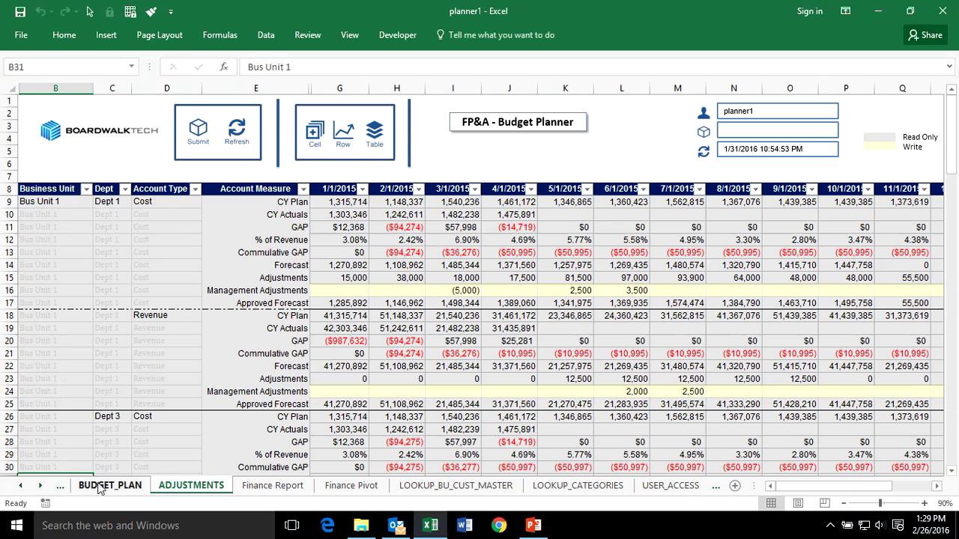
pyautogui.click(402, 316)
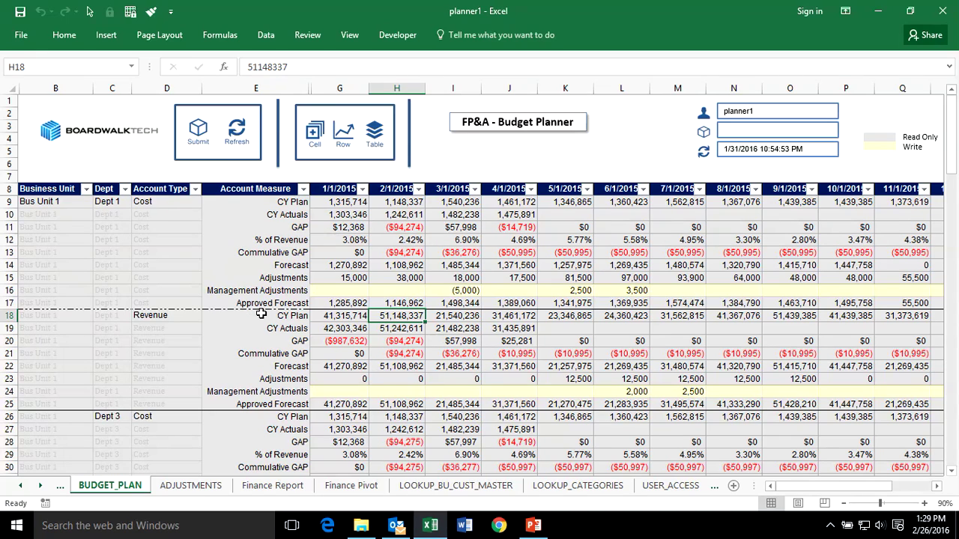
pyautogui.click(21, 485)
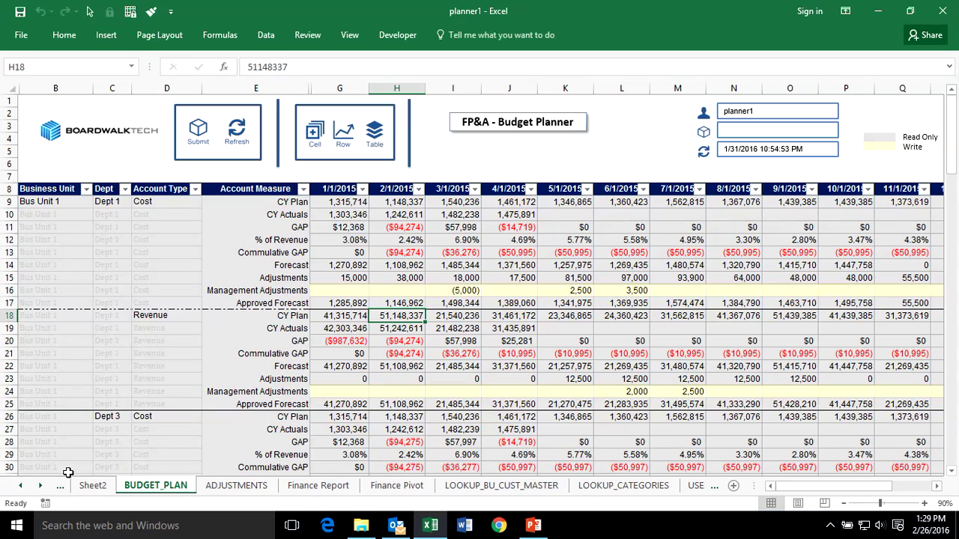
pyautogui.click(20, 485)
pyautogui.click(20, 486)
pyautogui.click(90, 487)
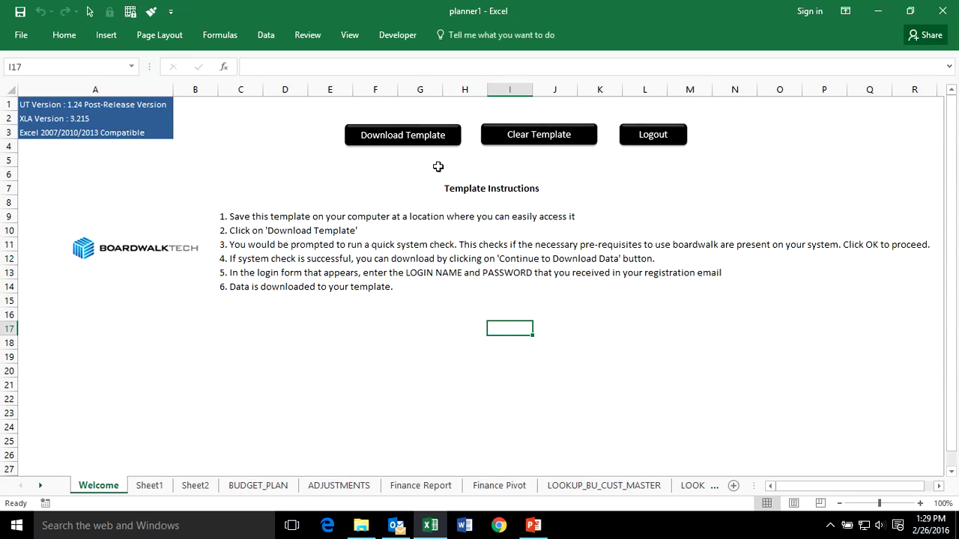
pyautogui.click(402, 137)
pyautogui.click(255, 486)
pyautogui.click(278, 278)
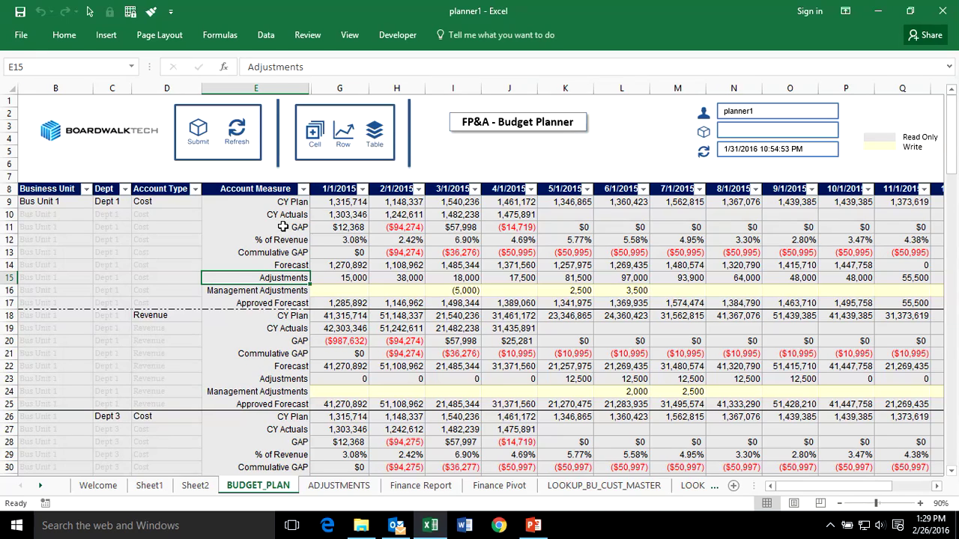
# Refresh the budget data after logging in, then check April CY Actuals now reads 1,476,500
pyautogui.click(238, 132)
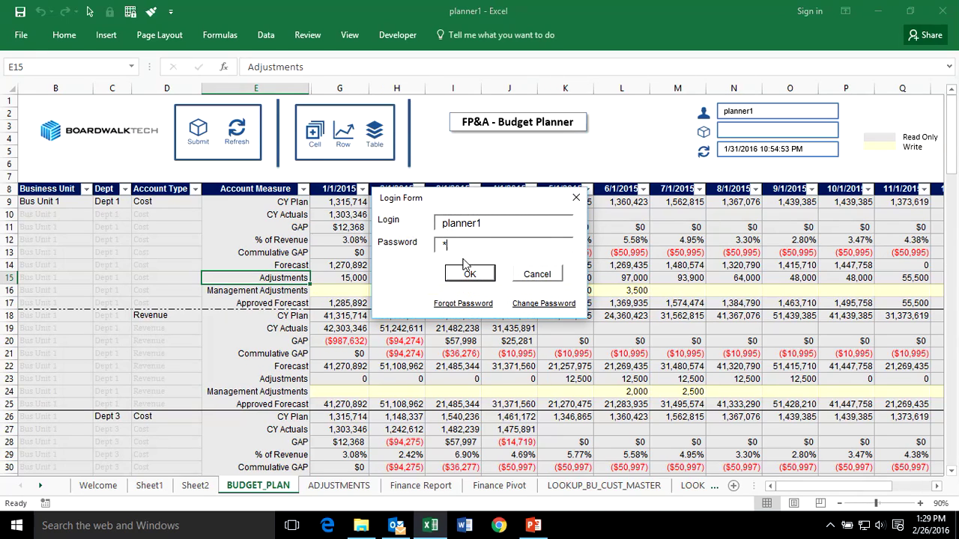
pyautogui.click(473, 277)
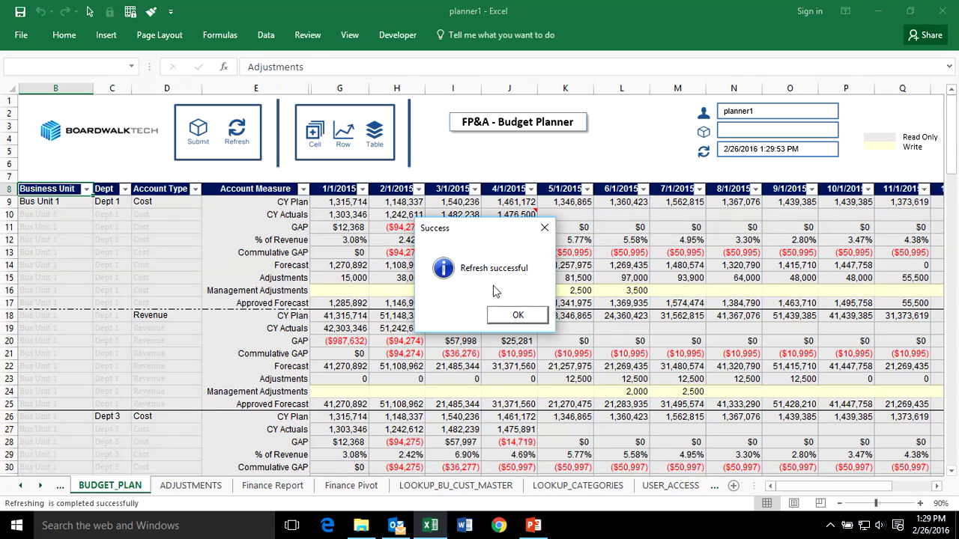
pyautogui.click(515, 315)
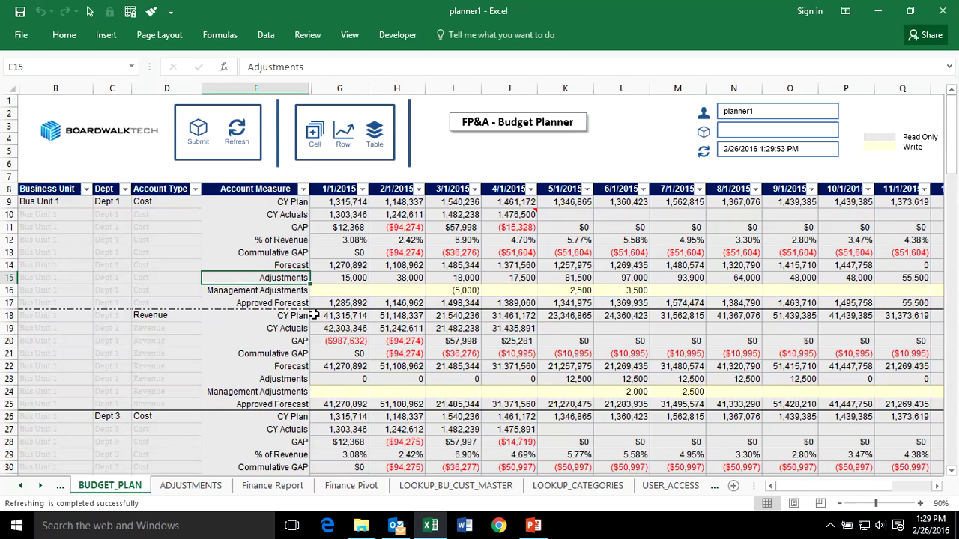
pyautogui.click(525, 214)
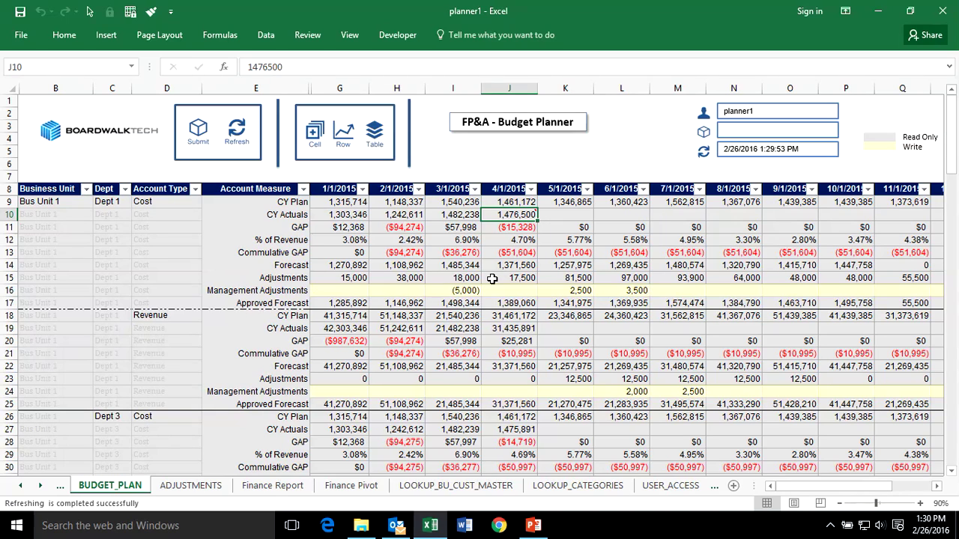
pyautogui.click(559, 230)
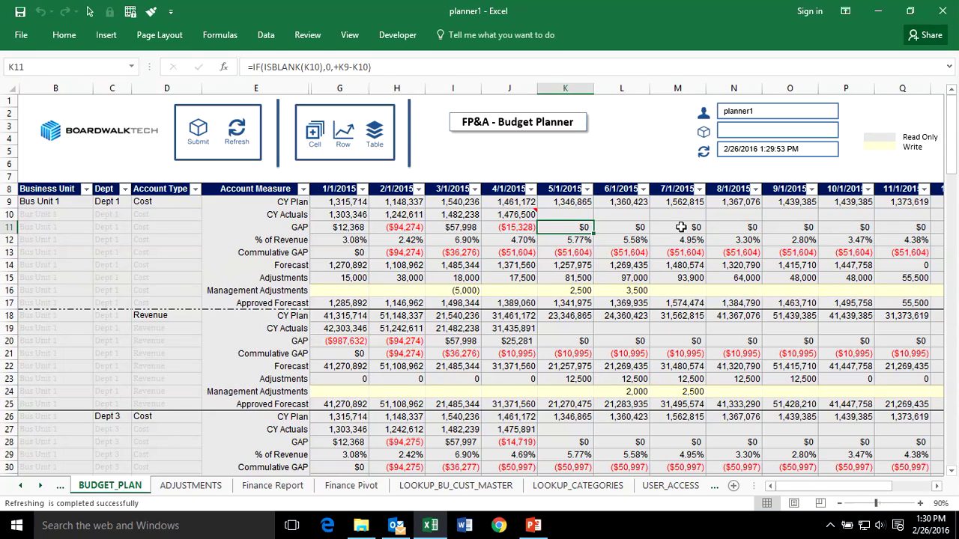
pyautogui.moveTo(285, 240); pyautogui.dragTo(276, 286)
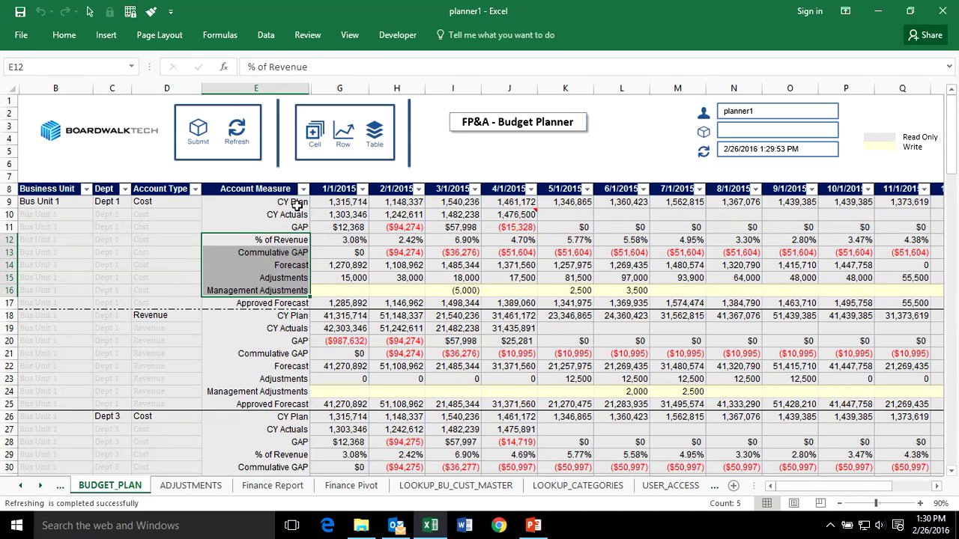
pyautogui.moveTo(298, 205); pyautogui.dragTo(277, 303)
pyautogui.scroll(-2, 315, 329)
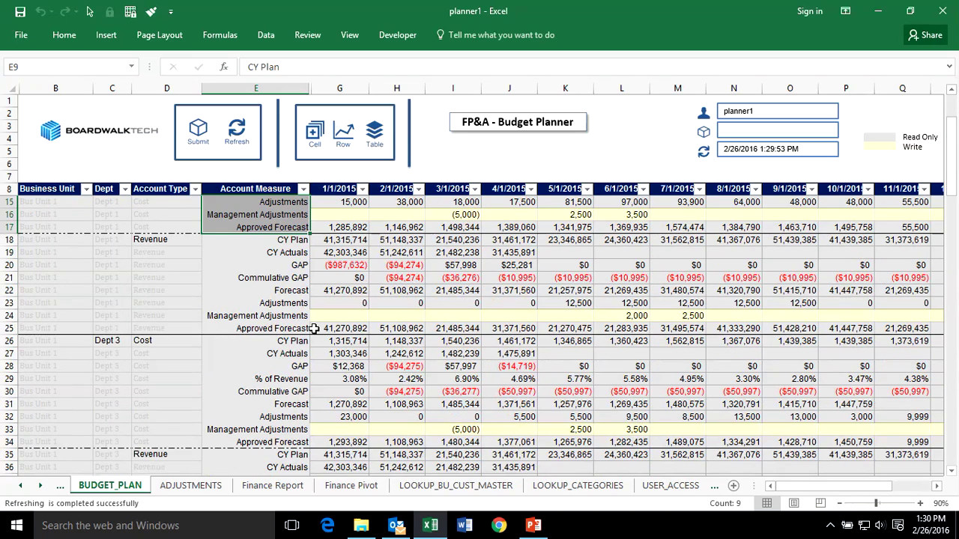
pyautogui.moveTo(284, 342); pyautogui.dragTo(277, 439)
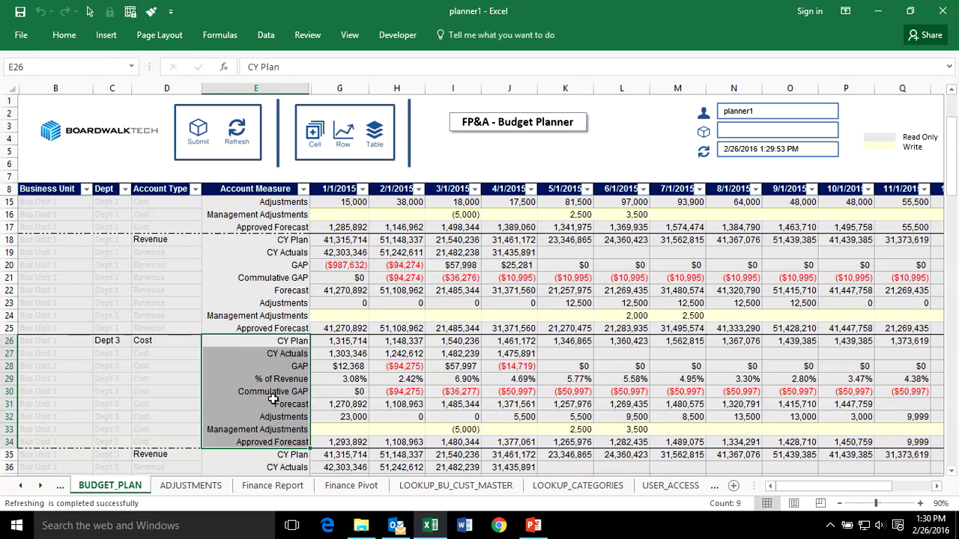
pyautogui.scroll(2, 274, 400)
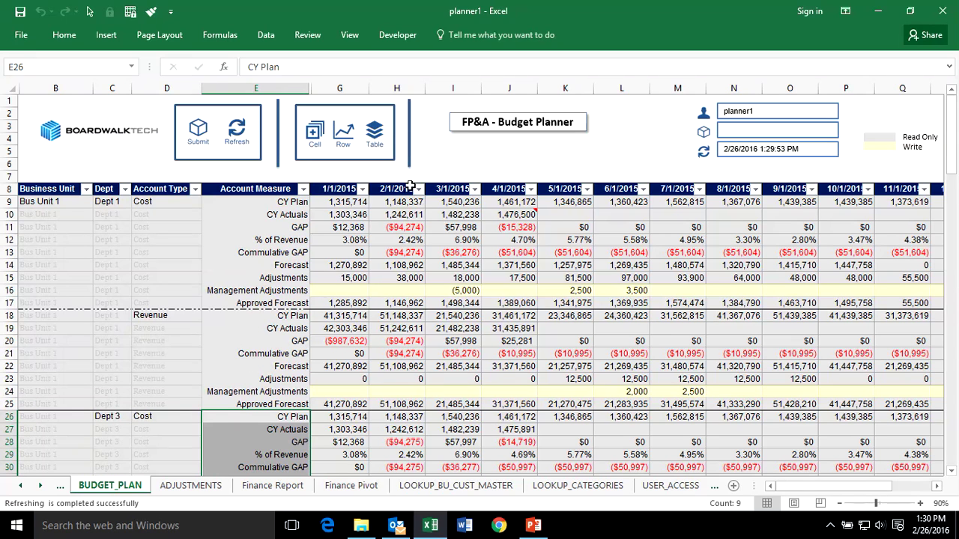
# On the ADJUSTMENTS sheet, change F12's comment to 'more updates'
pyautogui.click(193, 485)
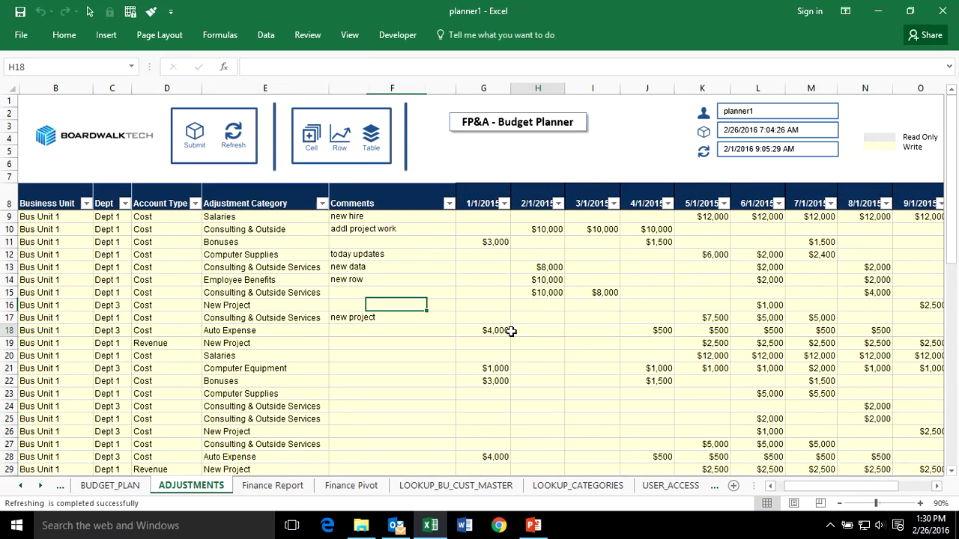
pyautogui.click(379, 257)
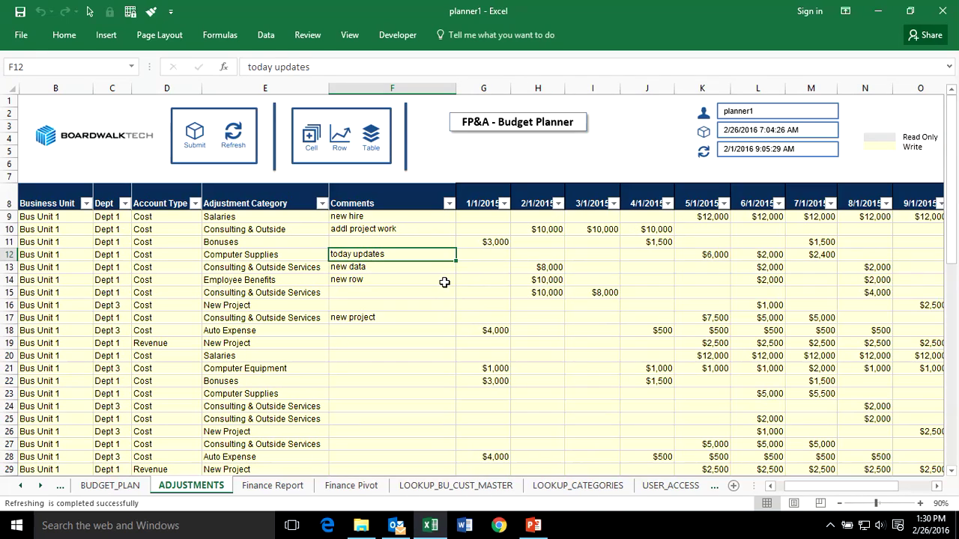
pyautogui.write('more updates')
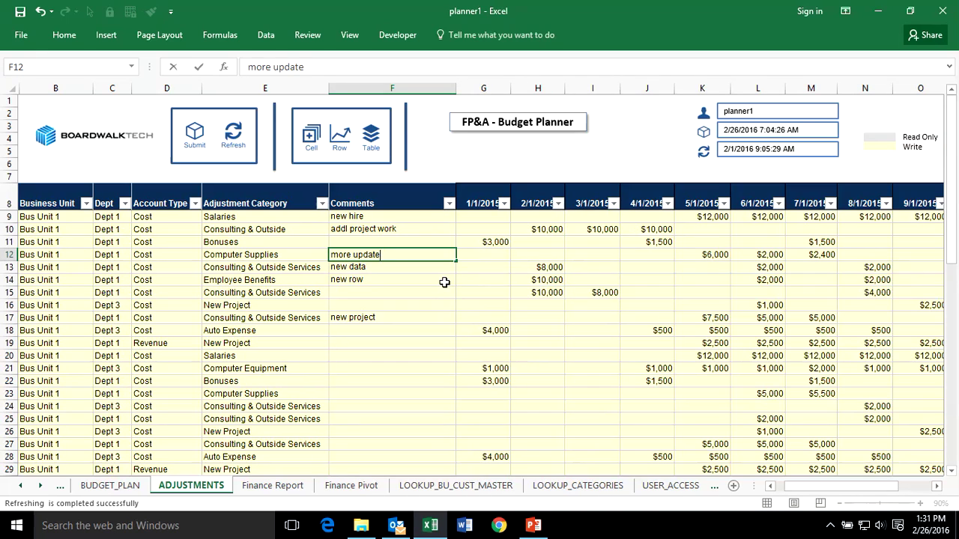
pyautogui.press('Return')
# Change K12 from $6,000 to $4,000 and revise M12's formula to =+L12*1.1
pyautogui.click(690, 254)
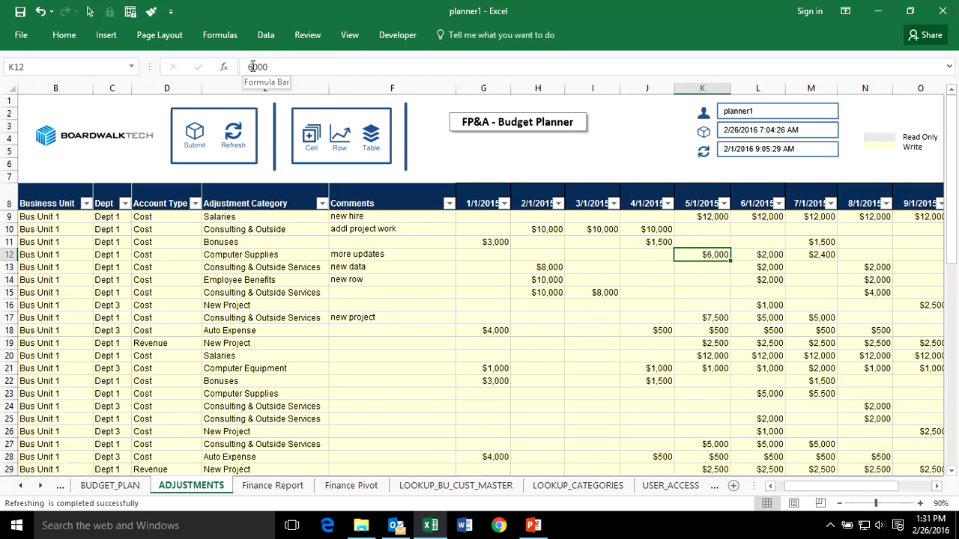
pyautogui.moveTo(252, 68); pyautogui.dragTo(234, 71)
pyautogui.write('4')
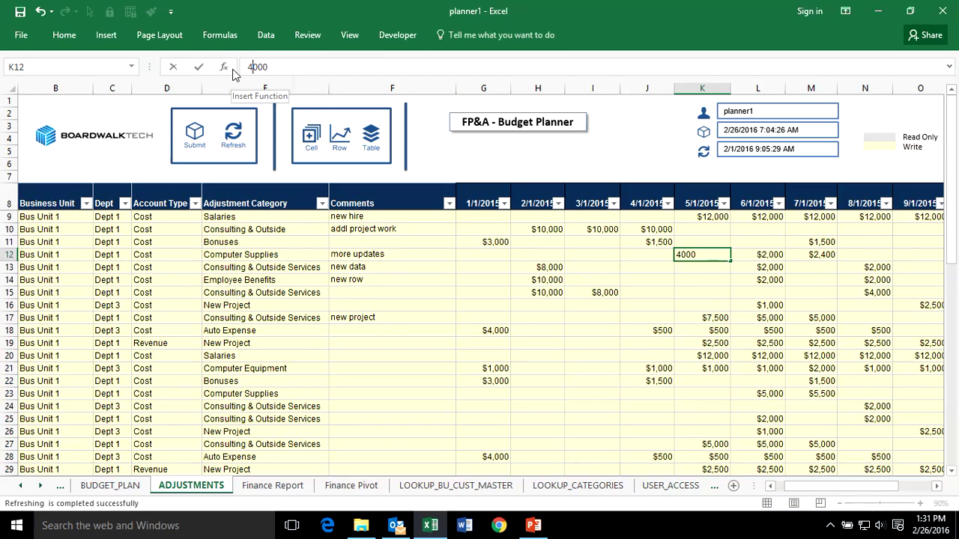
pyautogui.press('Return')
pyautogui.click(813, 255)
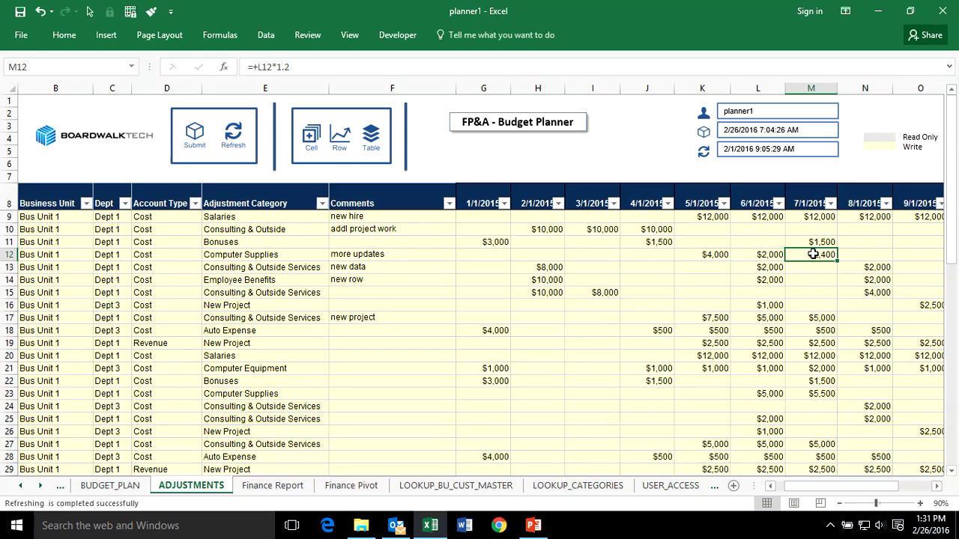
pyautogui.click(293, 66)
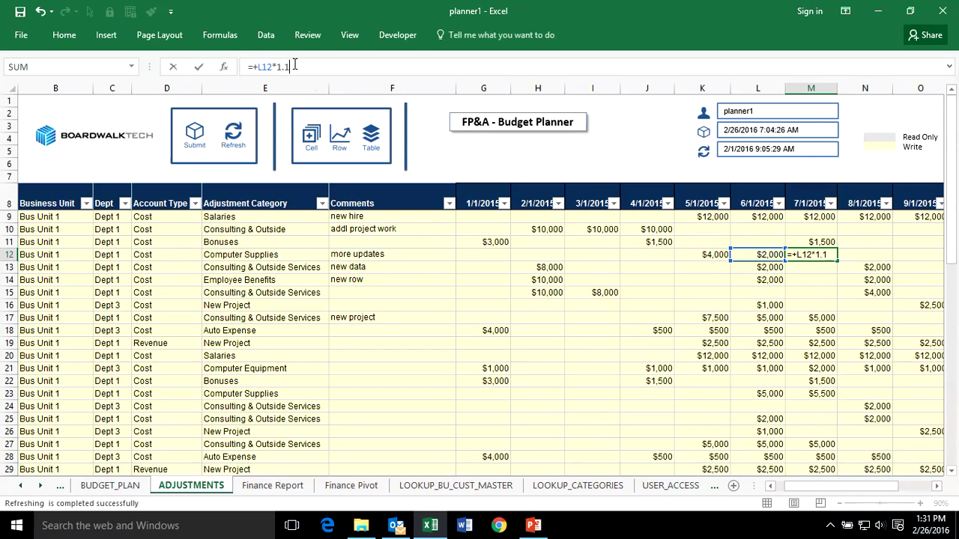
pyautogui.click(807, 251)
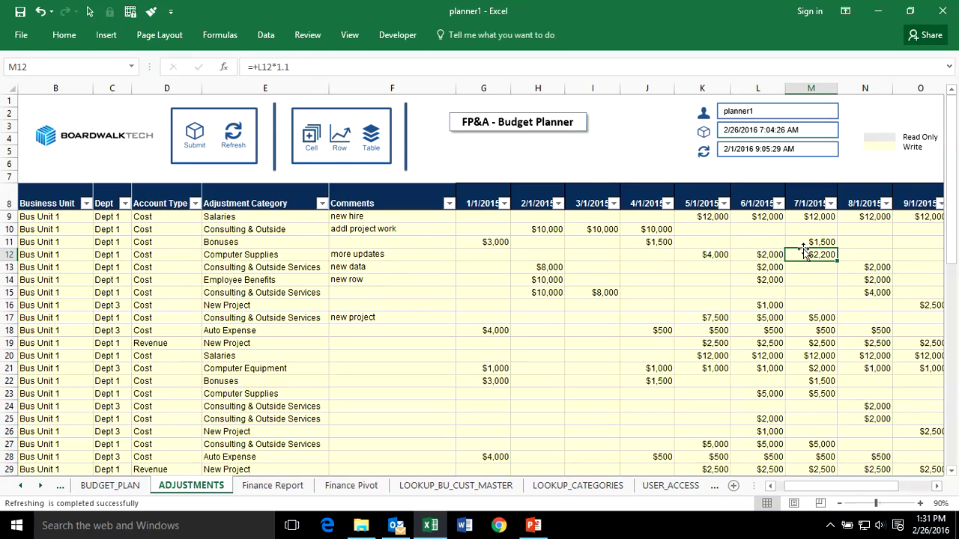
pyautogui.click(769, 255)
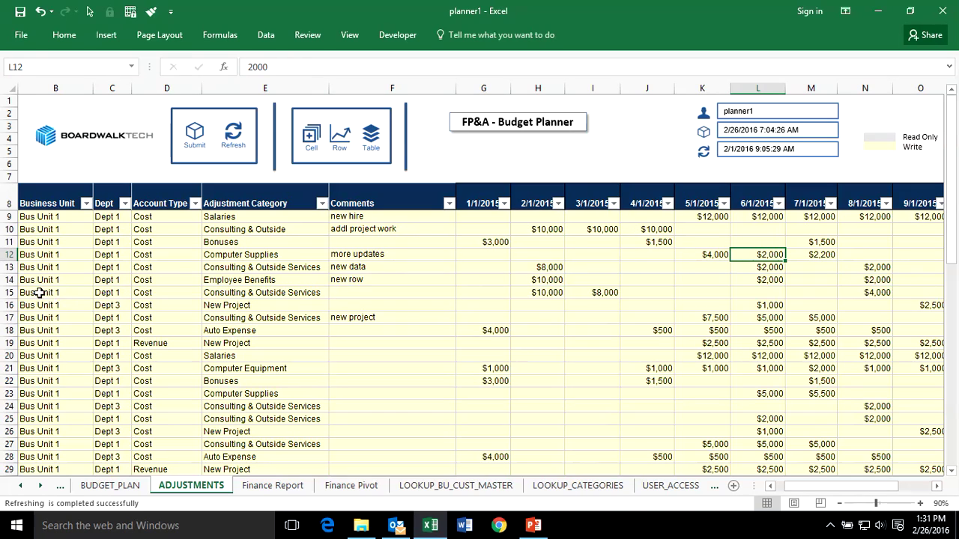
# Copy the row 13 'new data' adjustment to a new row directly below via Boardwalk Copy Row
pyautogui.click(9, 267)
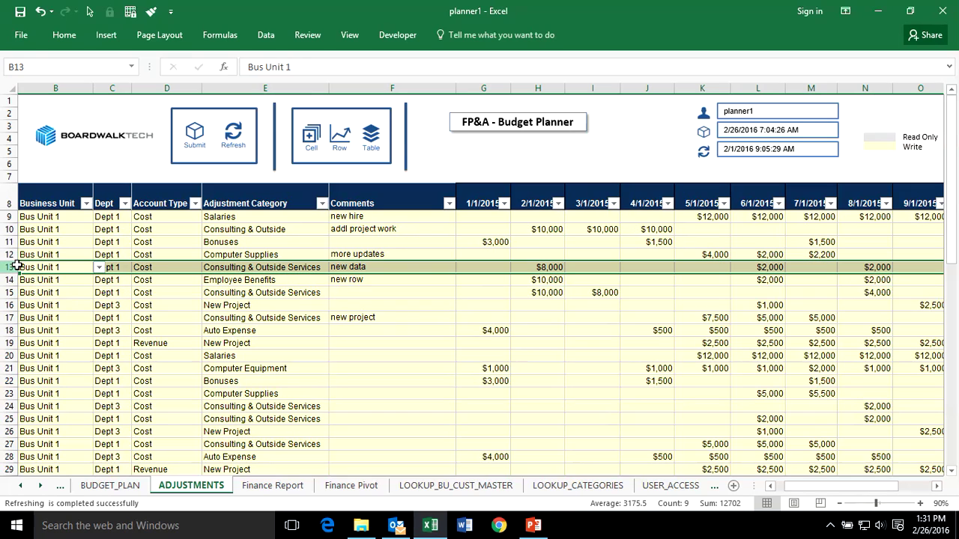
pyautogui.rightClick(9, 267)
pyautogui.moveTo(67, 483)
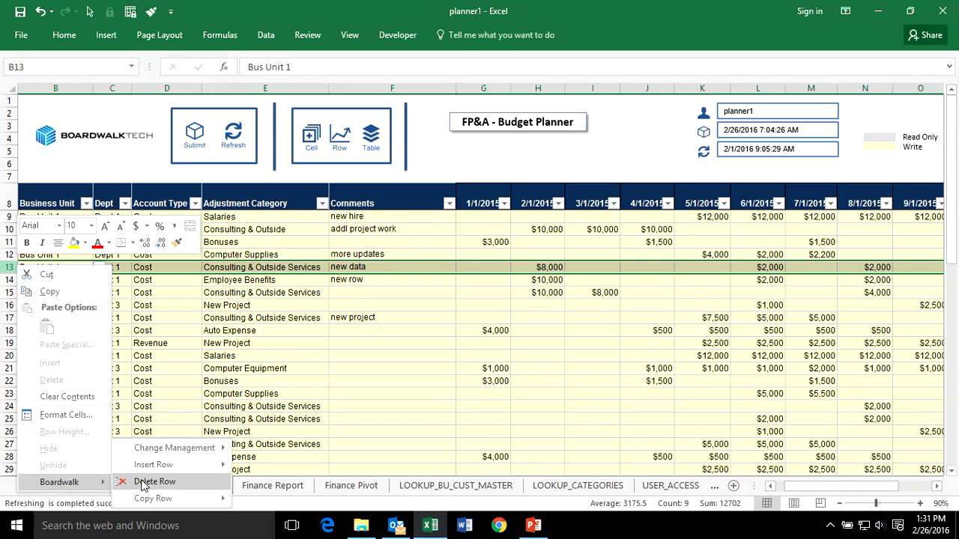
pyautogui.moveTo(166, 498)
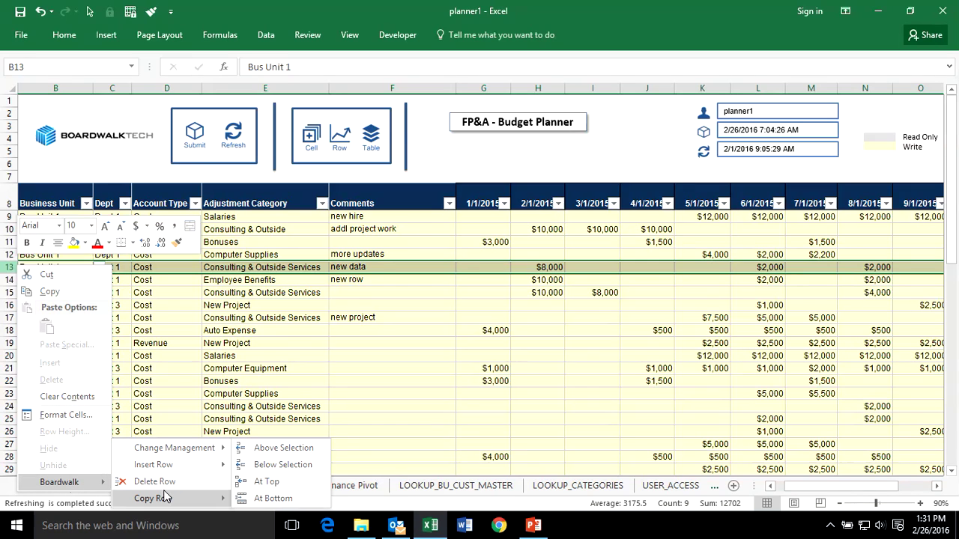
pyautogui.click(284, 464)
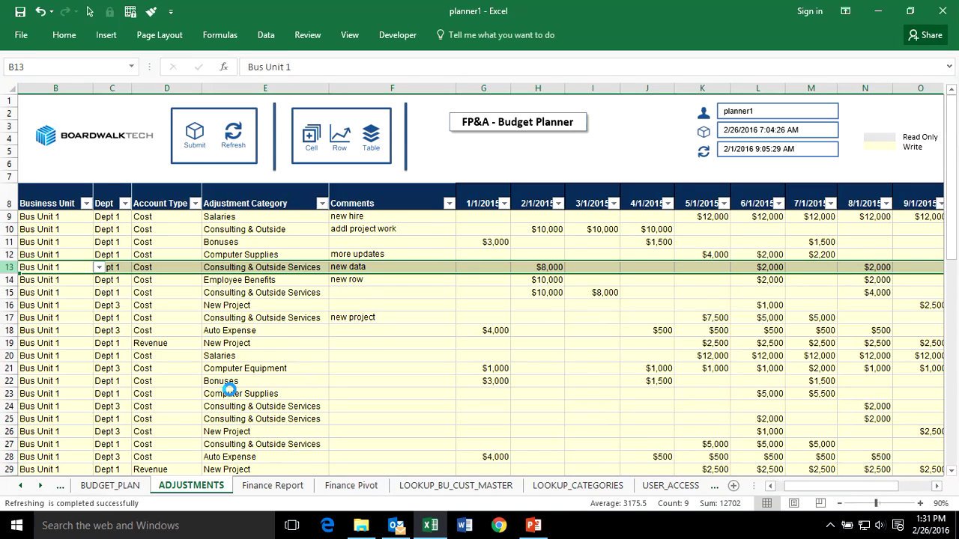
pyautogui.click(90, 313)
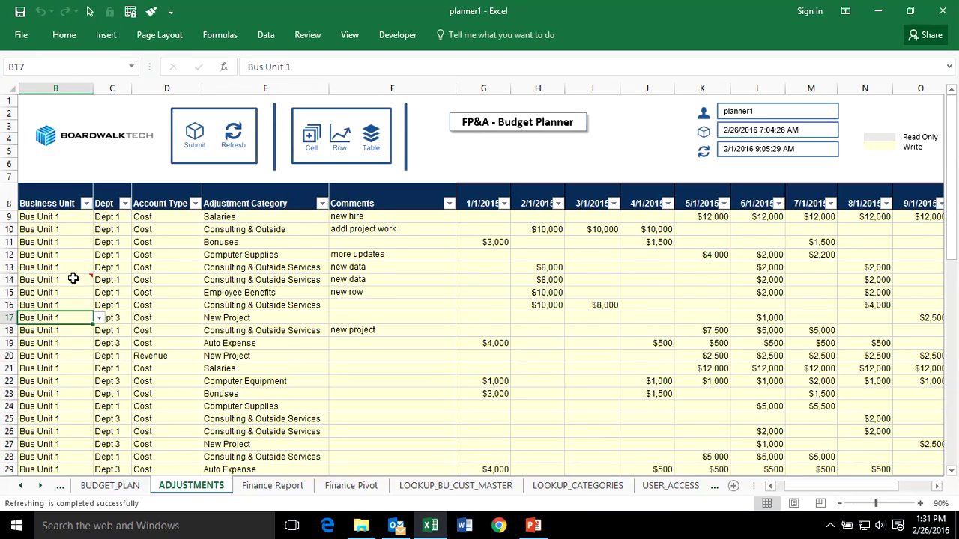
pyautogui.click(74, 281)
pyautogui.click(138, 316)
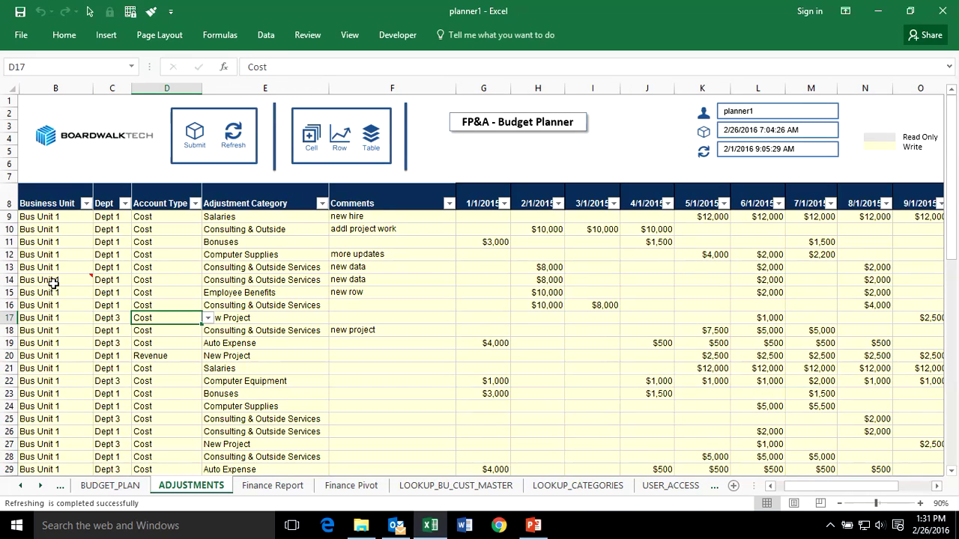
# Set the copied row 14's Adjustment Category to New Project
pyautogui.click(251, 282)
pyautogui.click(335, 280)
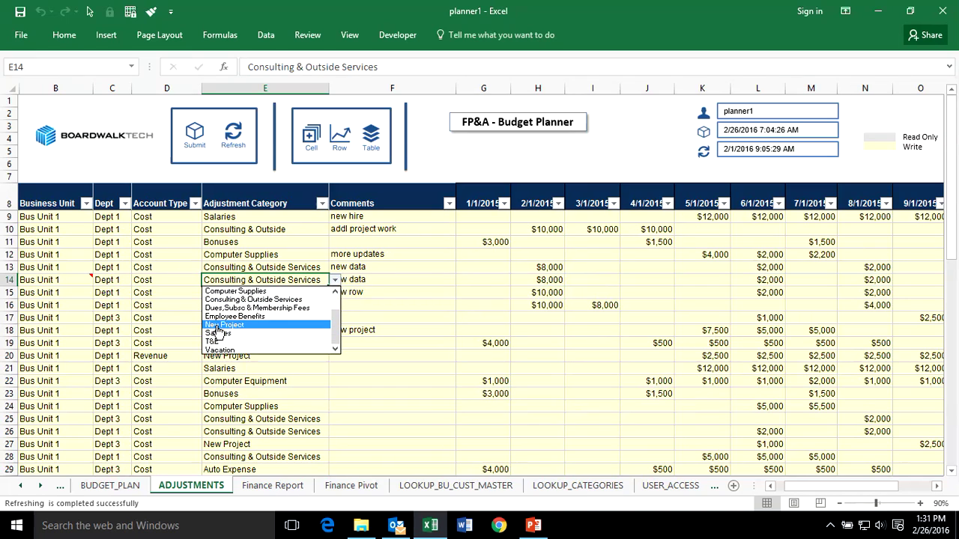
pyautogui.click(217, 325)
pyautogui.click(349, 279)
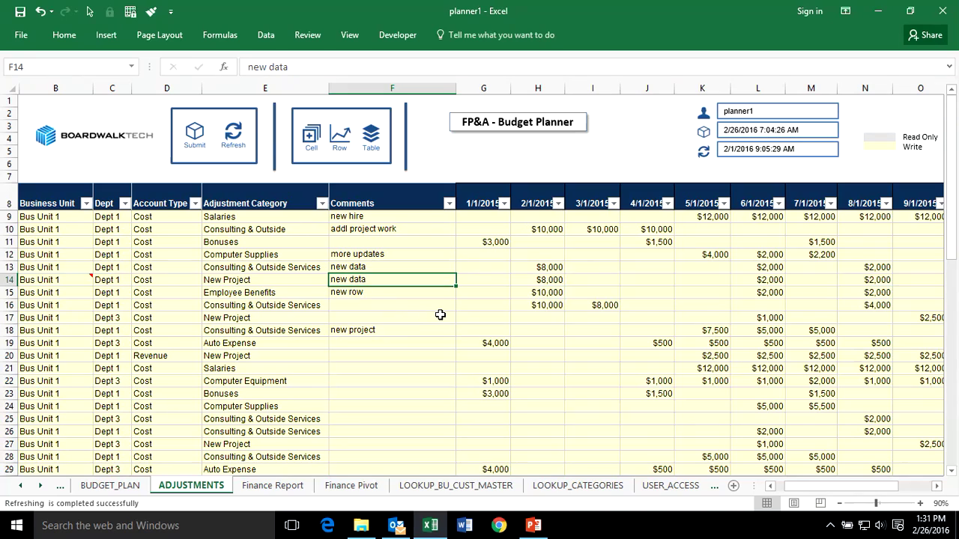
# Enter the comment 'this is new for systems' for row 14
pyautogui.write('this is new')
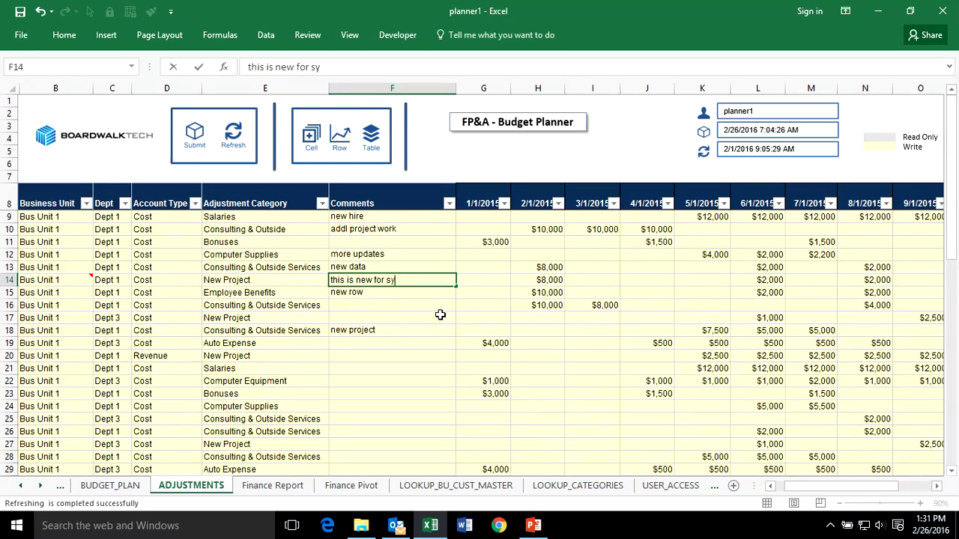
pyautogui.write(' for systems')
pyautogui.press('BackSpace')
pyautogui.write('tems')
pyautogui.press('Return')
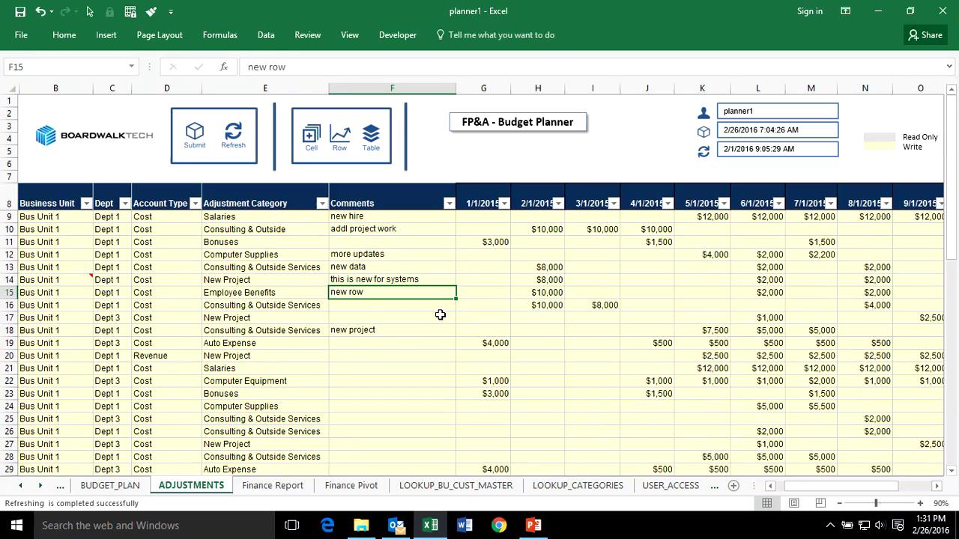
# Clear row 14's copied amounts H14:N14 and fill $1,500 into K14 through M14
pyautogui.moveTo(552, 278); pyautogui.dragTo(869, 279)
pyautogui.rightClick(870, 280)
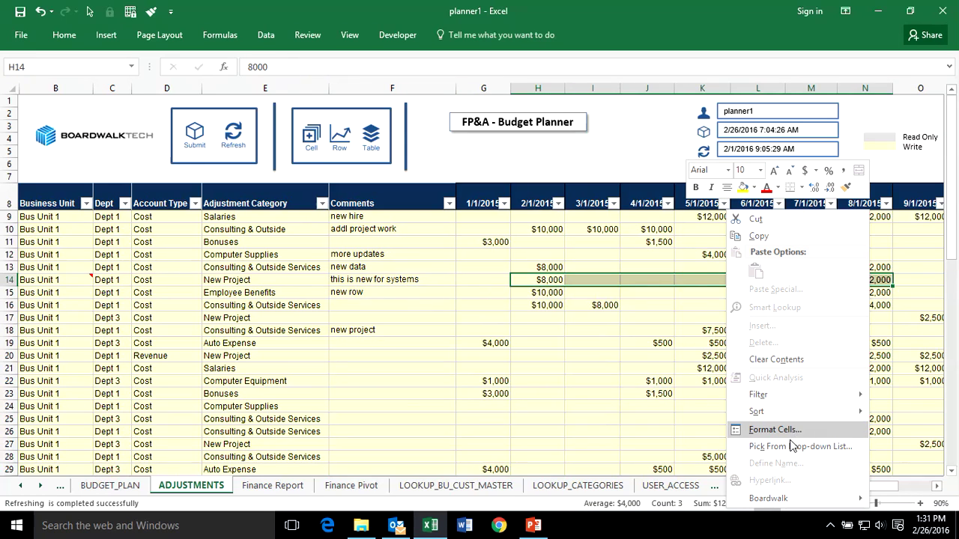
pyautogui.click(776, 359)
pyautogui.click(758, 279)
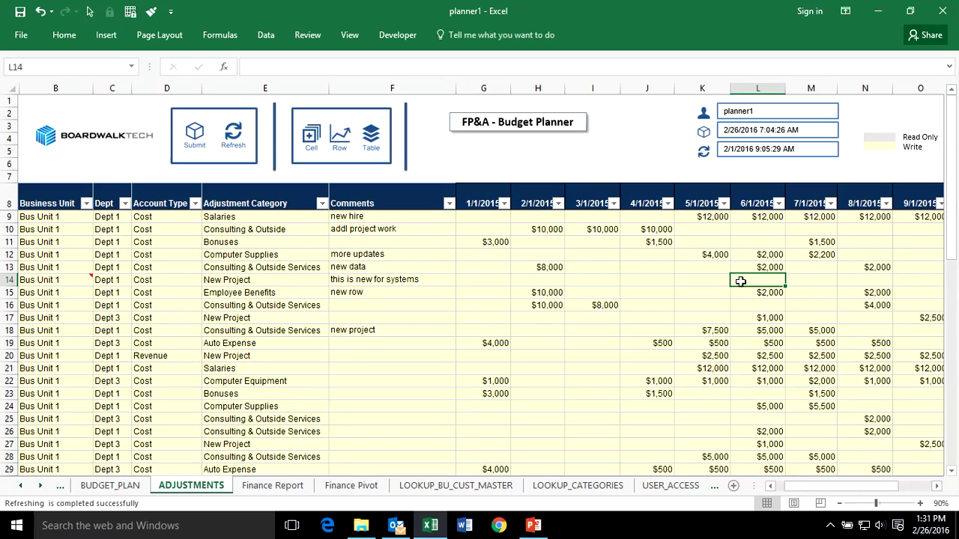
pyautogui.click(709, 281)
pyautogui.write('15')
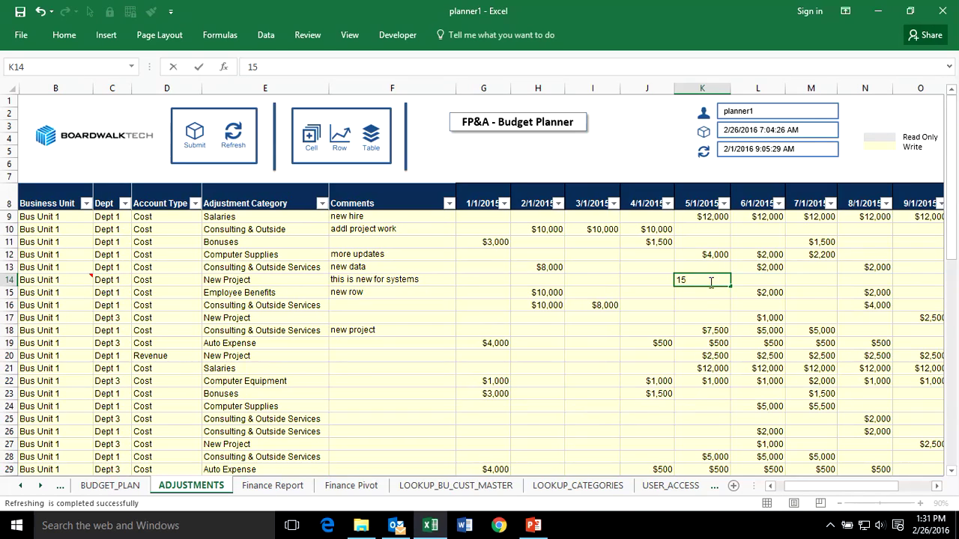
pyautogui.write('00')
pyautogui.click(715, 349)
pyautogui.click(708, 277)
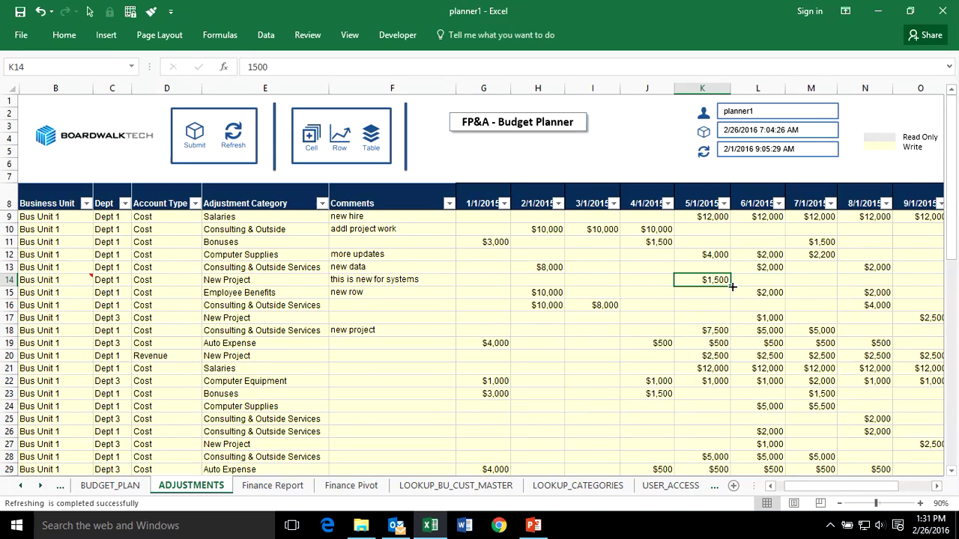
pyautogui.moveTo(732, 286); pyautogui.dragTo(817, 298)
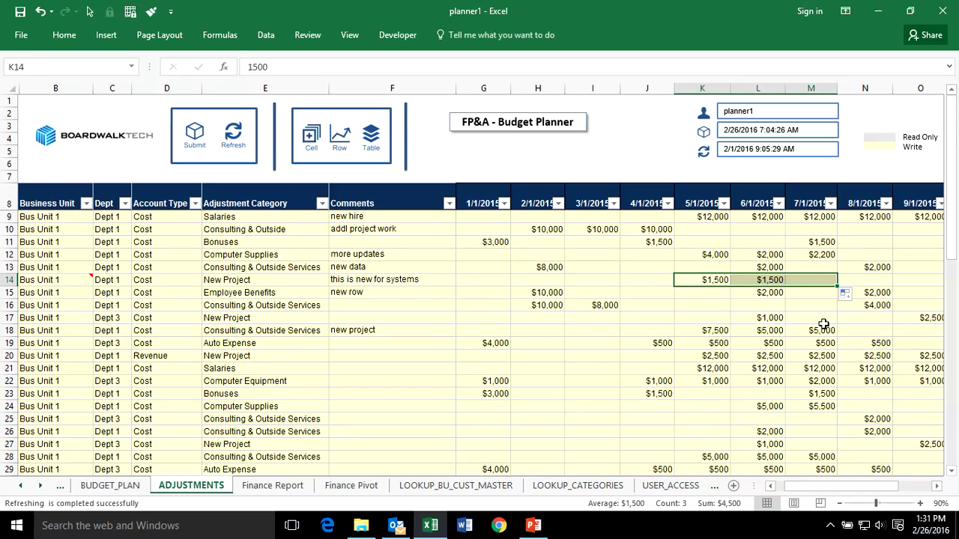
pyautogui.click(728, 281)
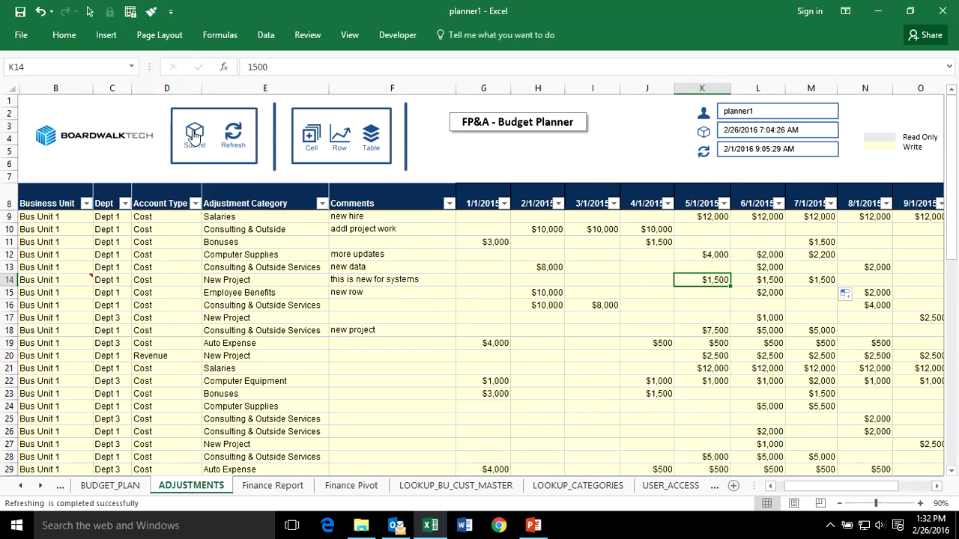
pyautogui.click(274, 487)
pyautogui.scroll(-1, 405, 413)
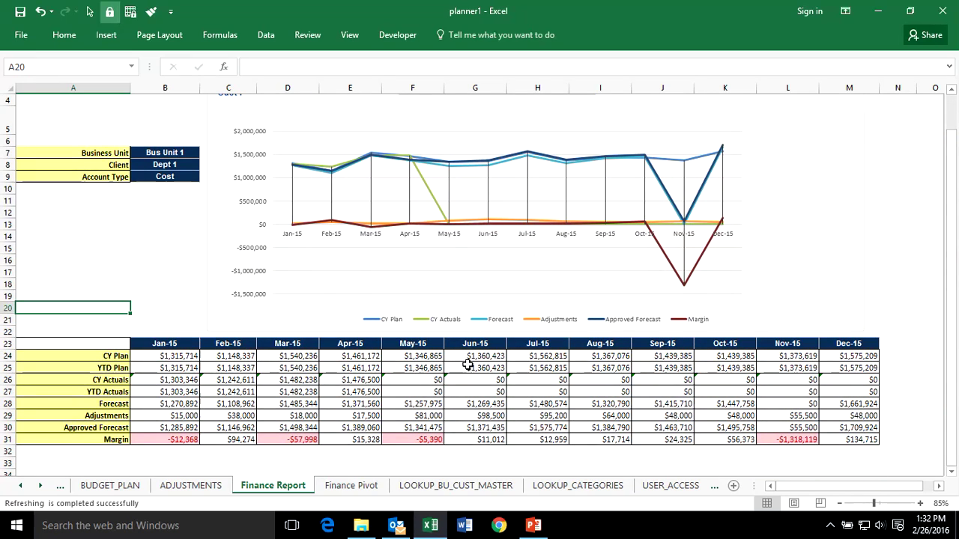
pyautogui.click(350, 486)
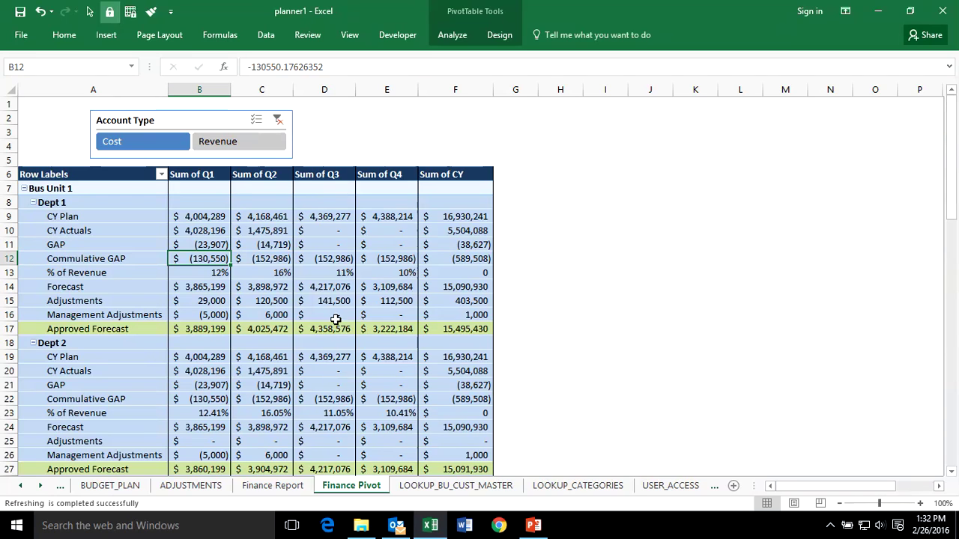
pyautogui.click(275, 484)
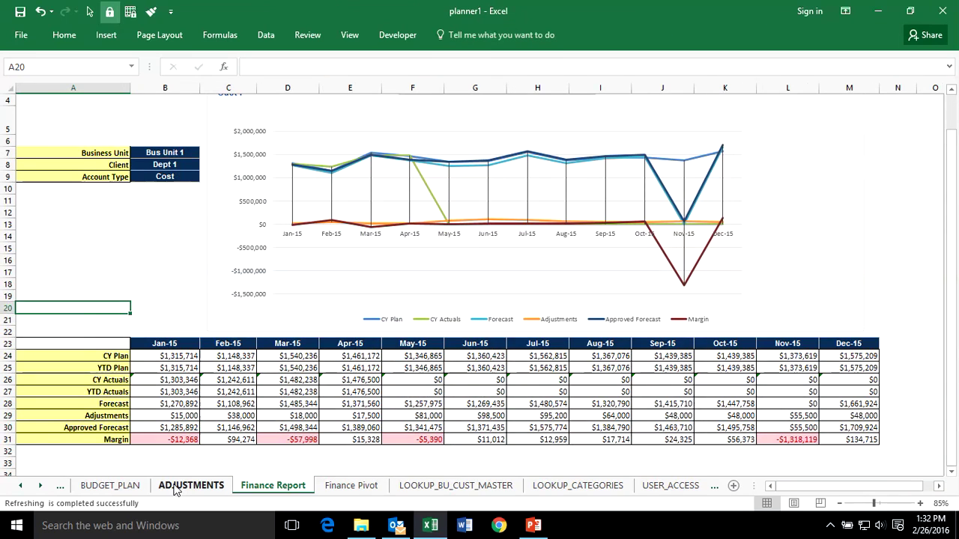
pyautogui.click(176, 489)
pyautogui.click(481, 294)
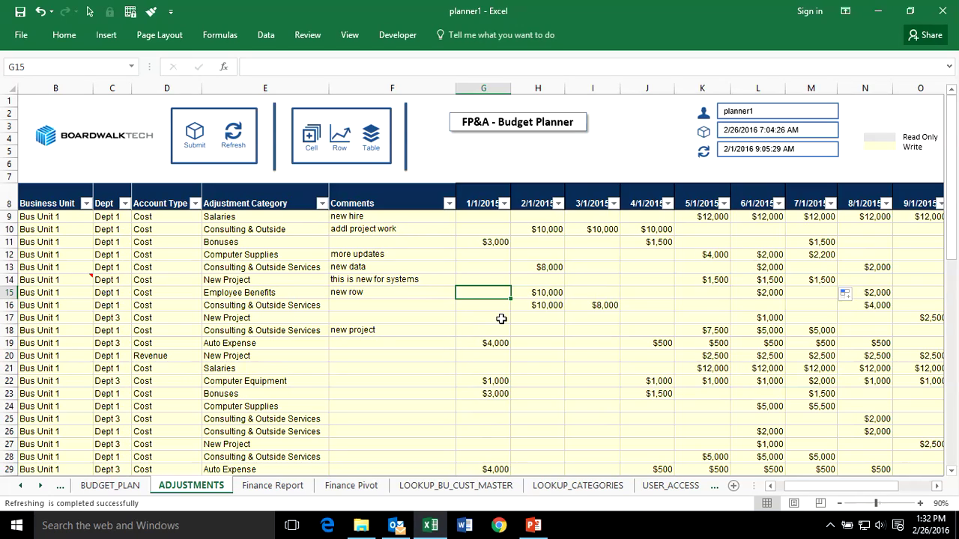
# Submit planner1's adjustments to the server with the comment 'my updates'
pyautogui.click(200, 140)
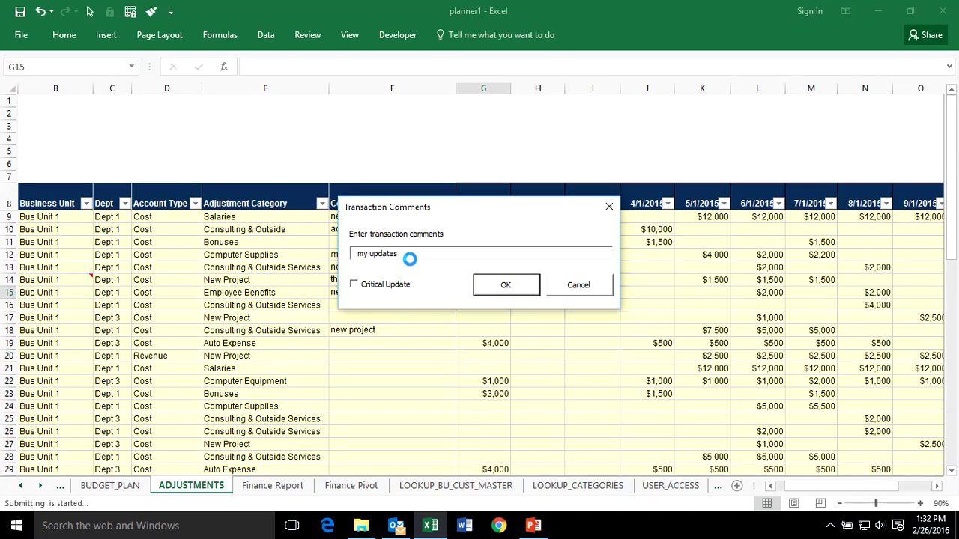
pyautogui.click(353, 279)
pyautogui.click(509, 289)
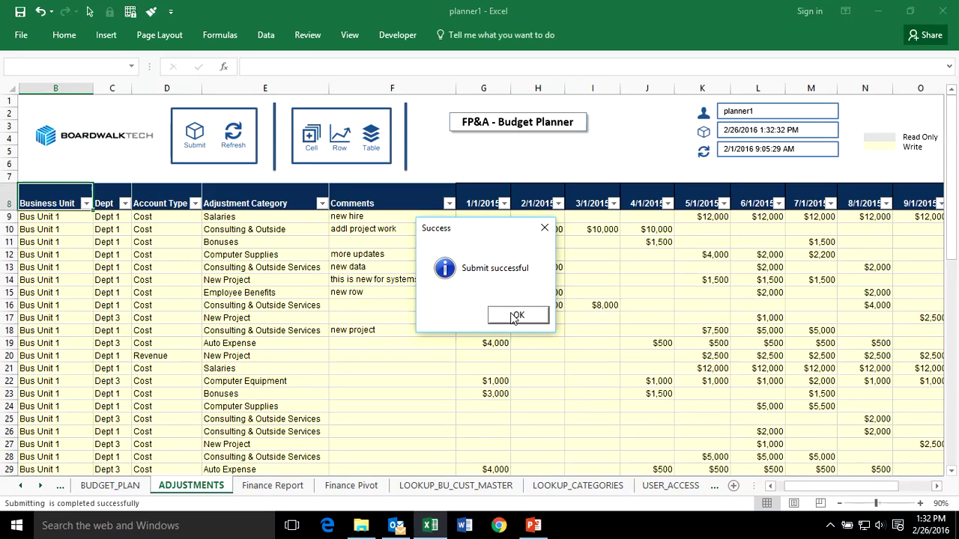
pyautogui.click(510, 313)
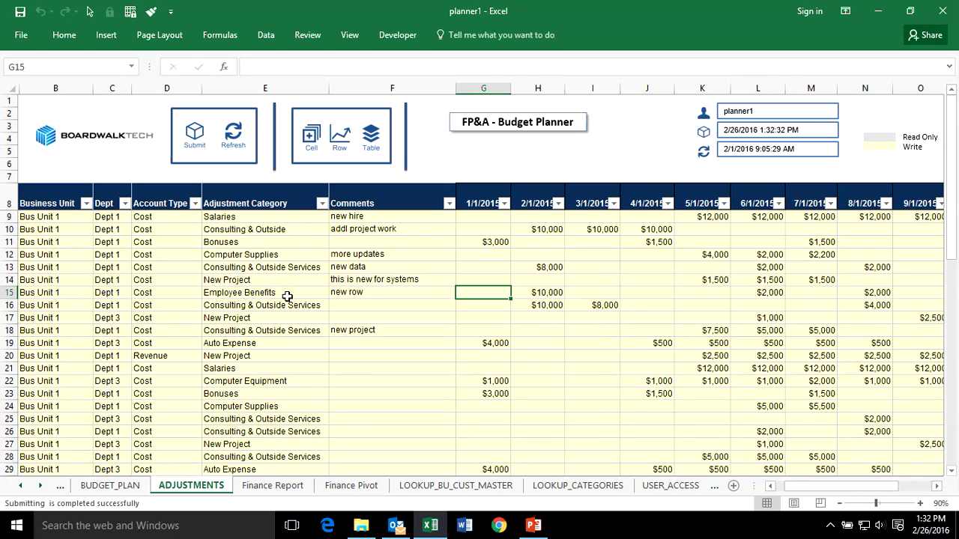
# Save and close the planner1 workbook, then open the mgr1 workbook
pyautogui.click(20, 12)
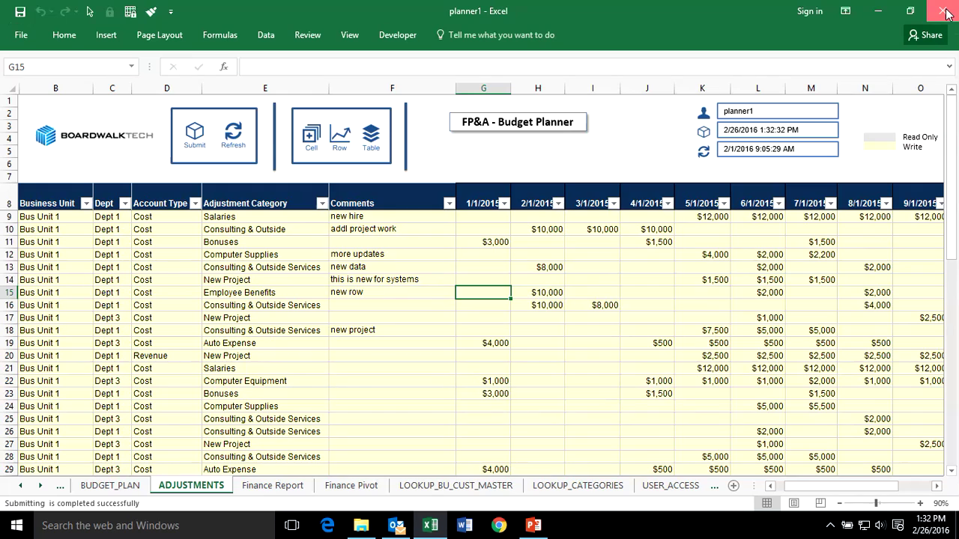
pyautogui.click(943, 11)
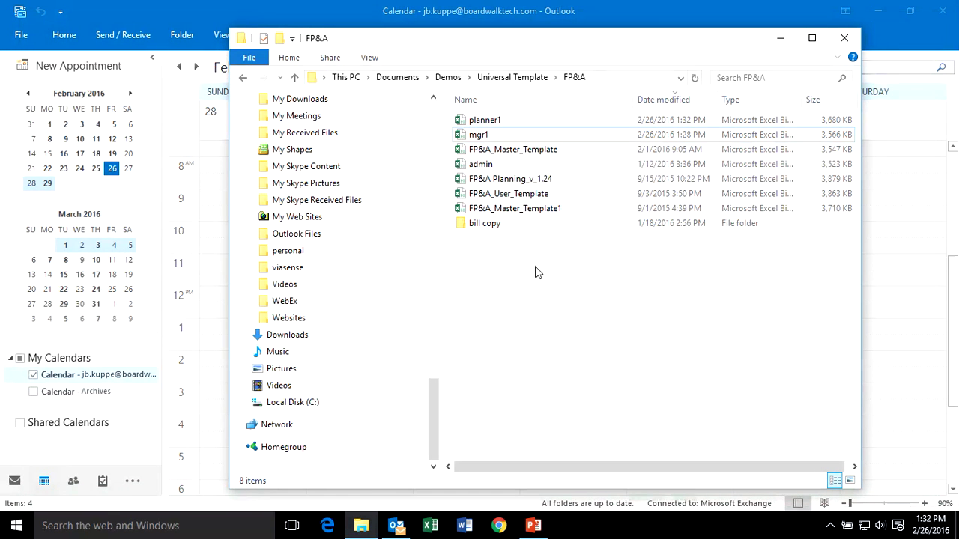
pyautogui.doubleClick(463, 139)
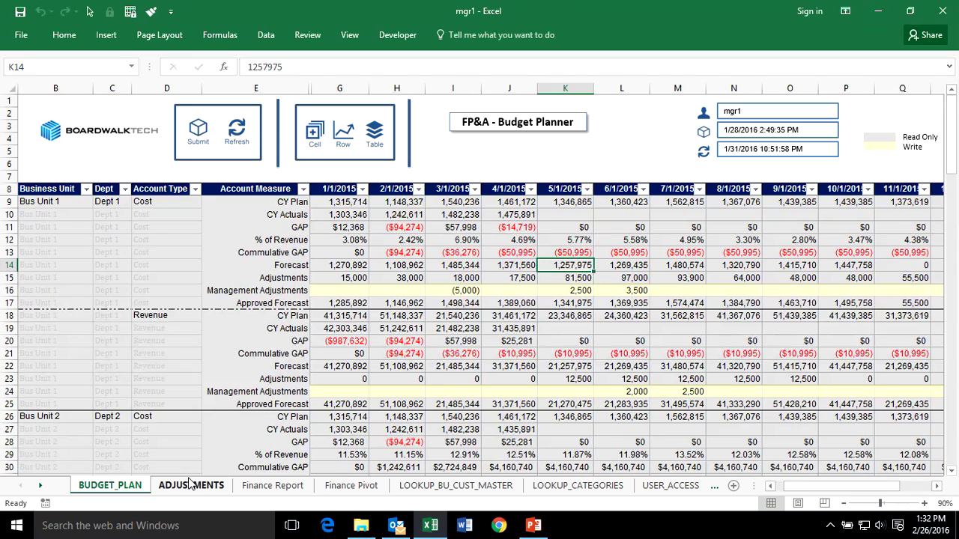
# Log in and refresh mgr1's ADJUSTMENTS sheet to pull in planner1's New Project $1,500 row
pyautogui.click(191, 485)
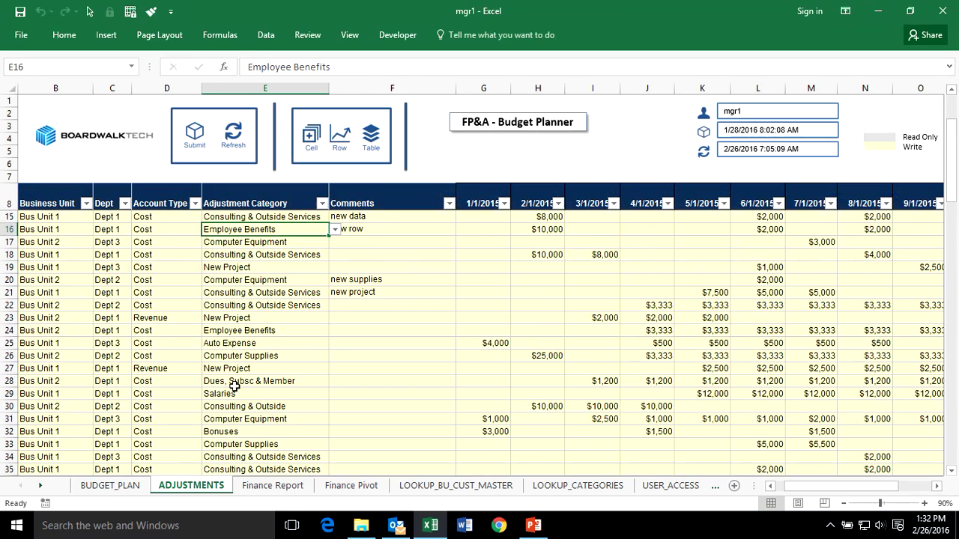
pyautogui.click(231, 147)
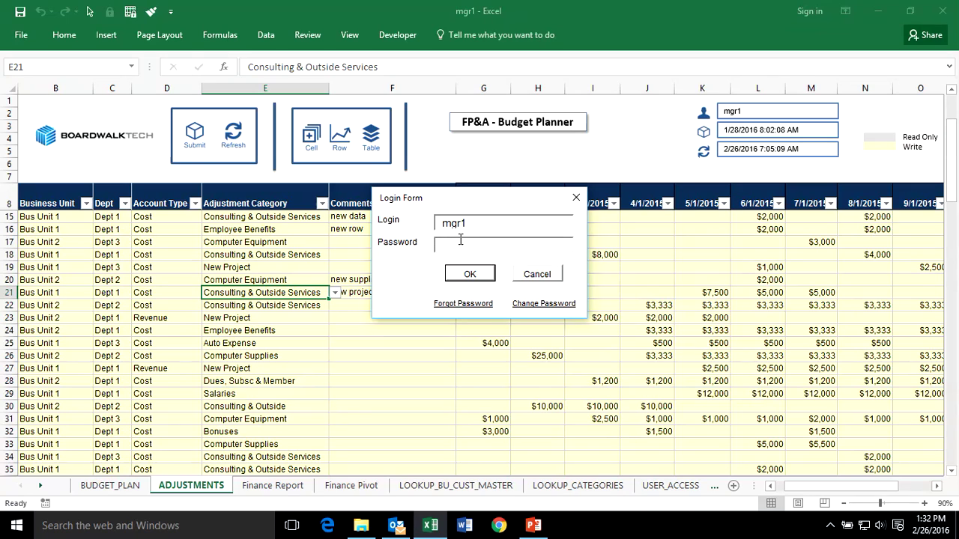
pyautogui.click(469, 276)
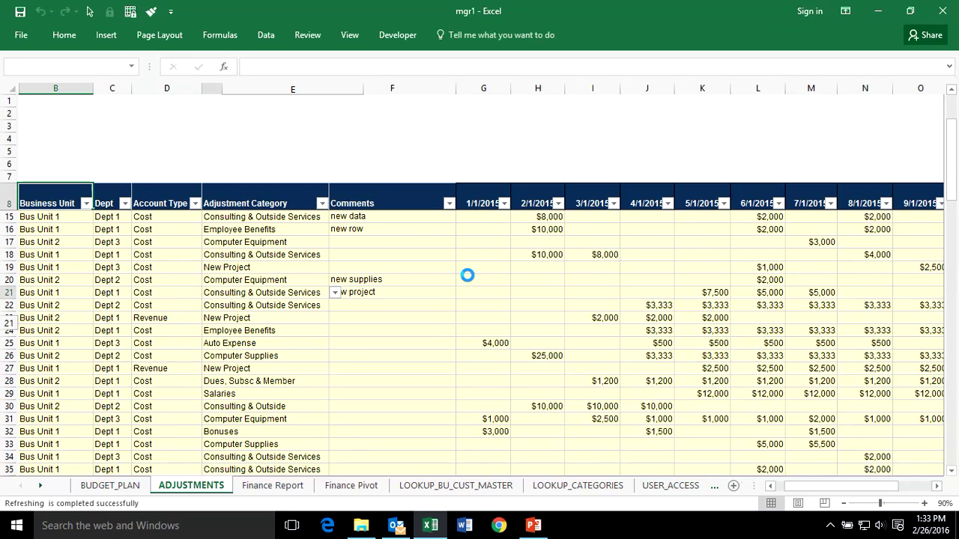
pyautogui.click(521, 314)
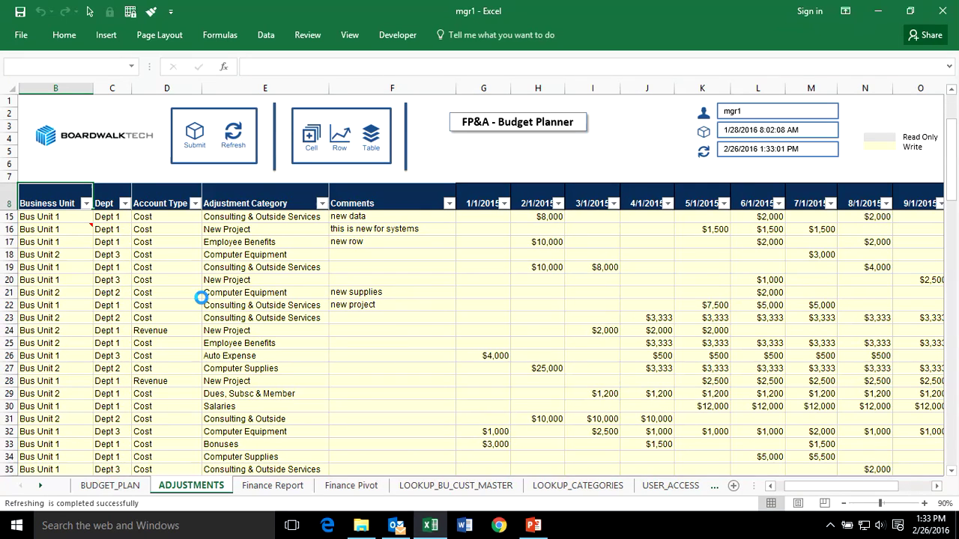
pyautogui.click(205, 305)
pyautogui.click(163, 307)
pyautogui.scroll(2, 165, 315)
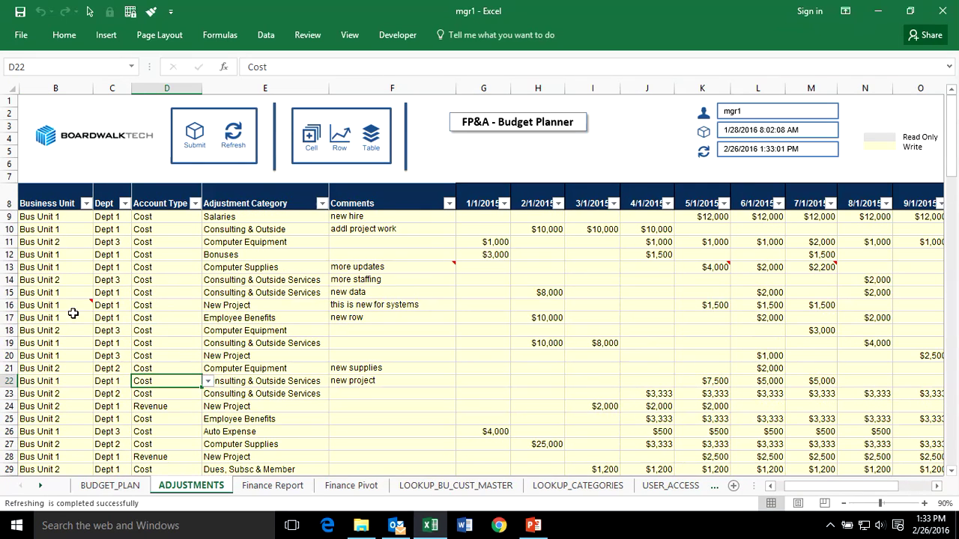
pyautogui.moveTo(71, 307)
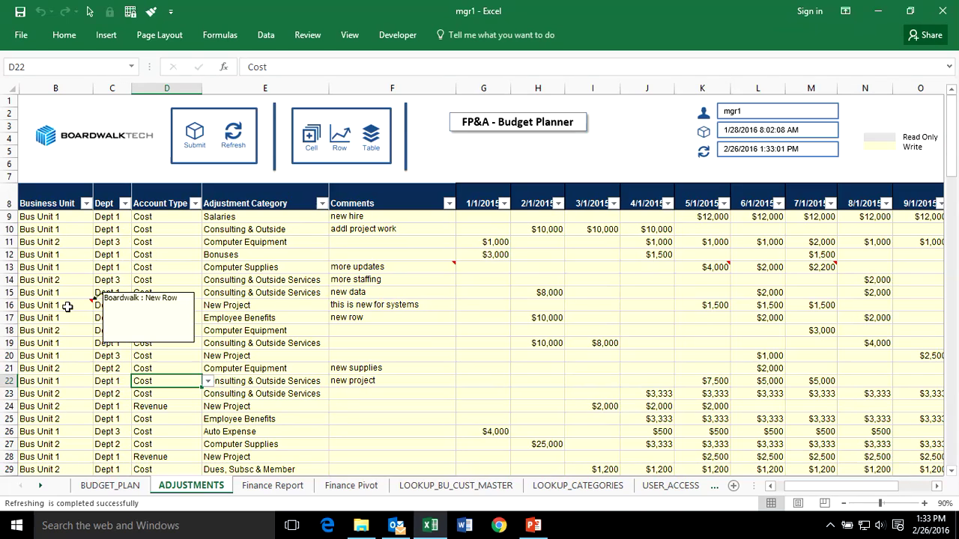
pyautogui.click(378, 267)
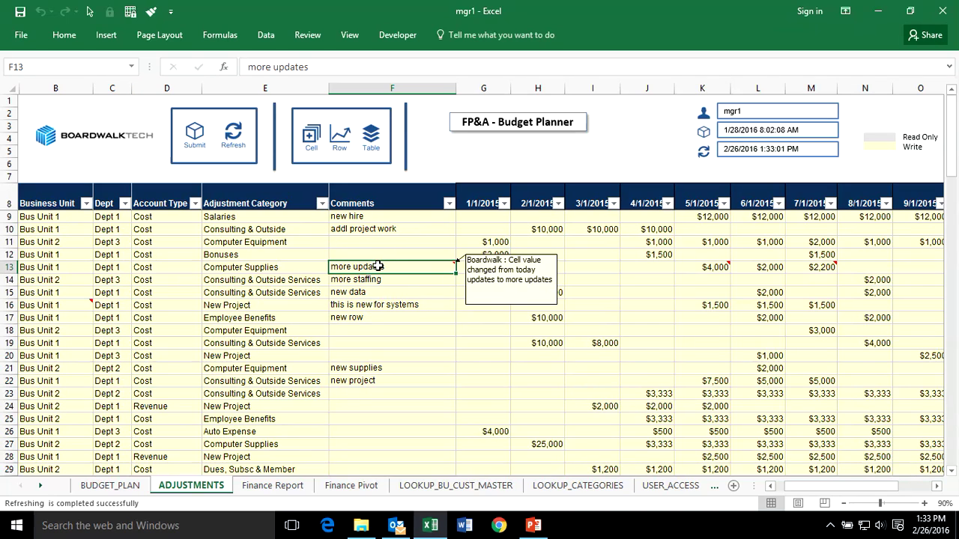
pyautogui.moveTo(806, 484); pyautogui.dragTo(824, 487)
pyautogui.click(599, 267)
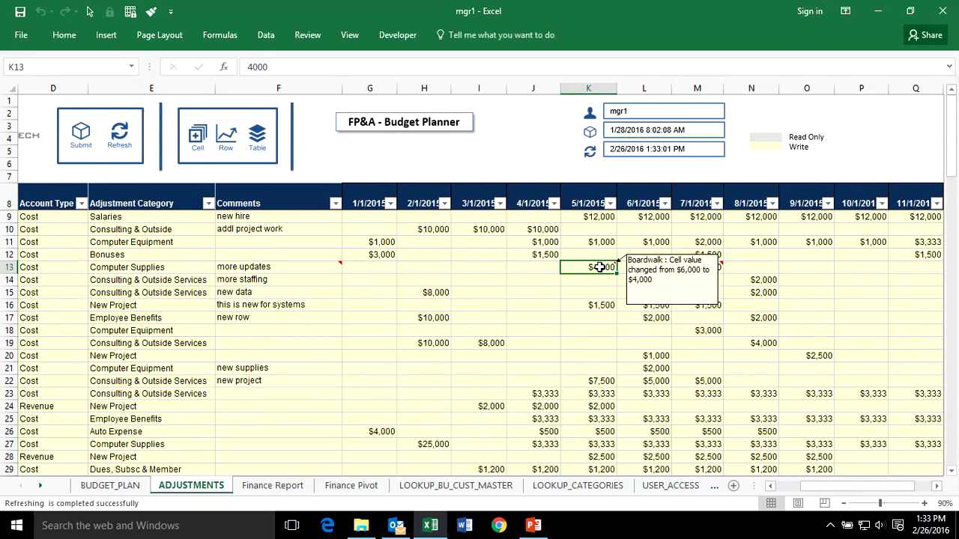
pyautogui.click(703, 267)
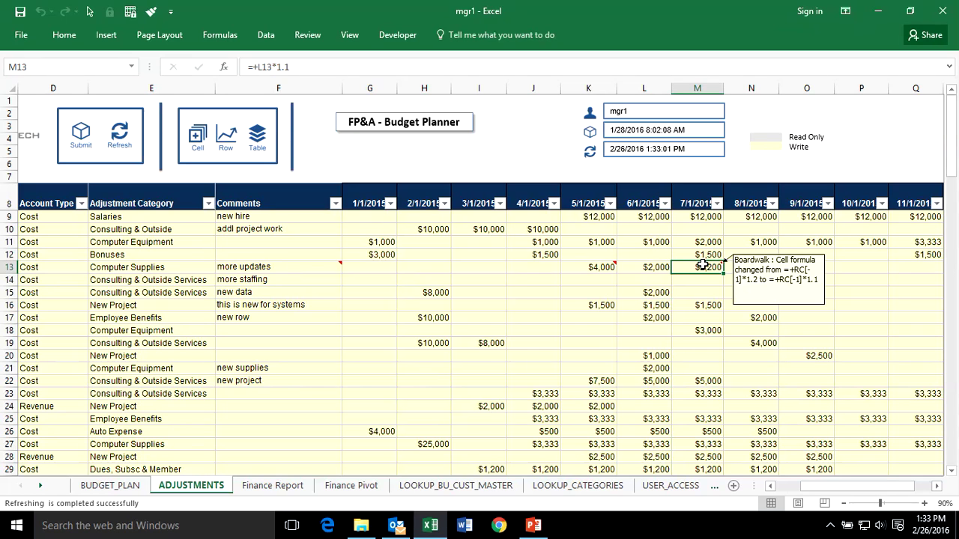
pyautogui.click(924, 503)
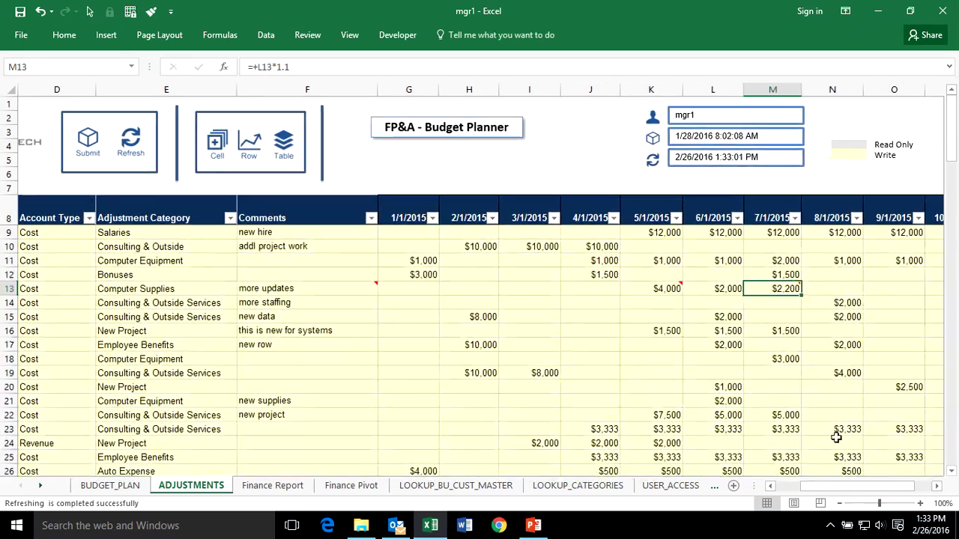
pyautogui.moveTo(779, 291)
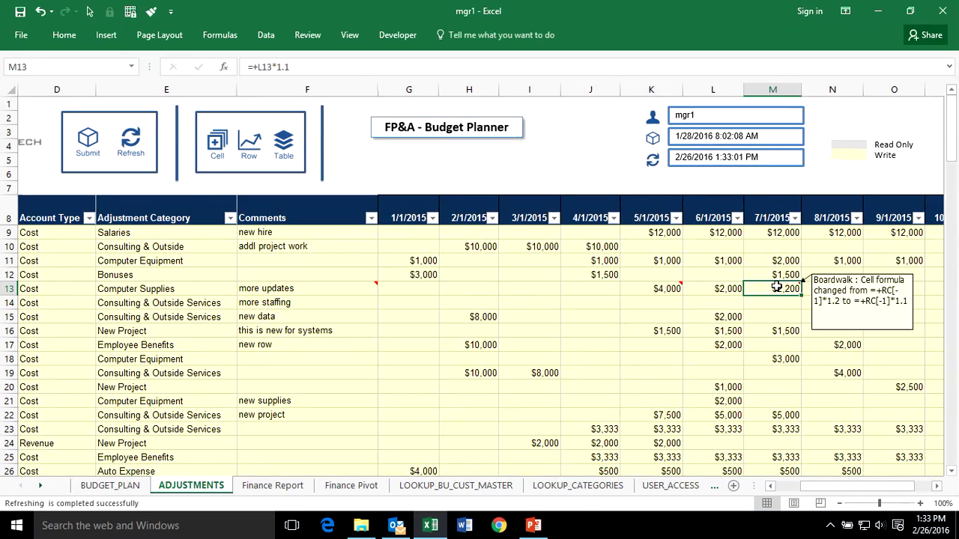
pyautogui.moveTo(396, 371); pyautogui.dragTo(594, 370)
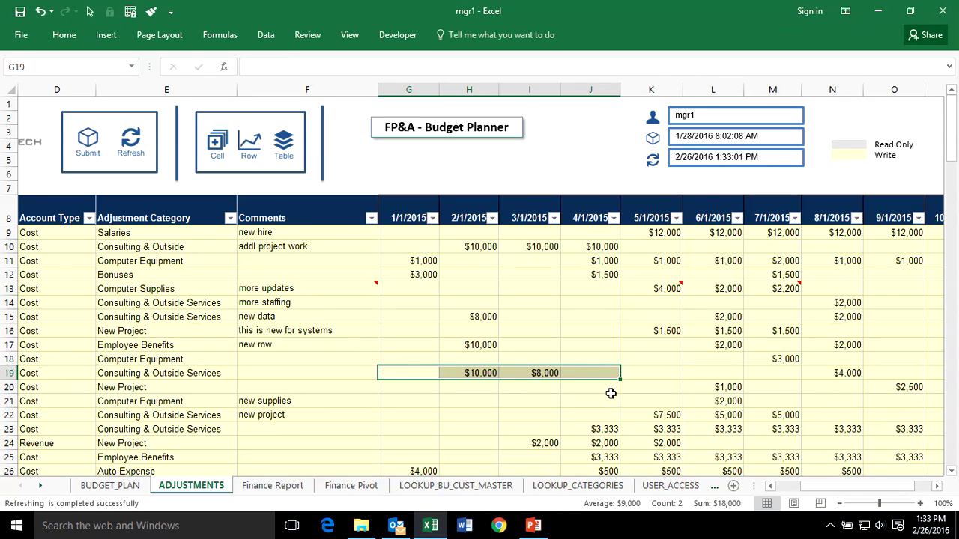
pyautogui.moveTo(839, 487); pyautogui.dragTo(815, 496)
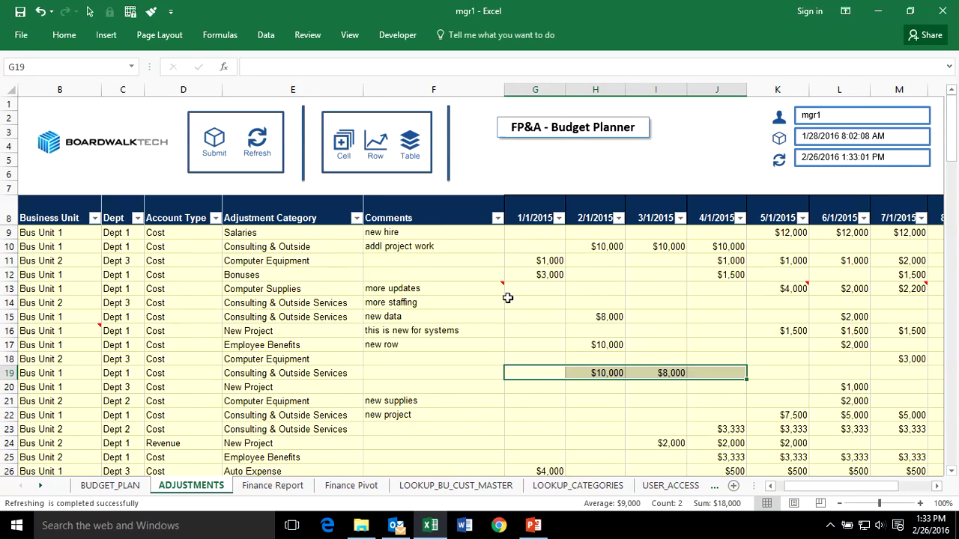
pyautogui.click(545, 259)
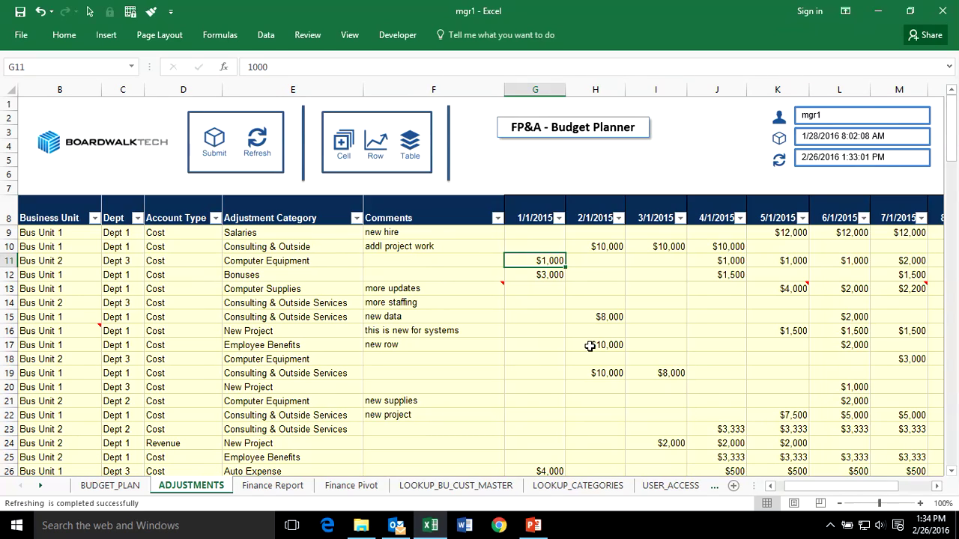
pyautogui.moveTo(824, 486); pyautogui.dragTo(843, 487)
pyautogui.click(779, 288)
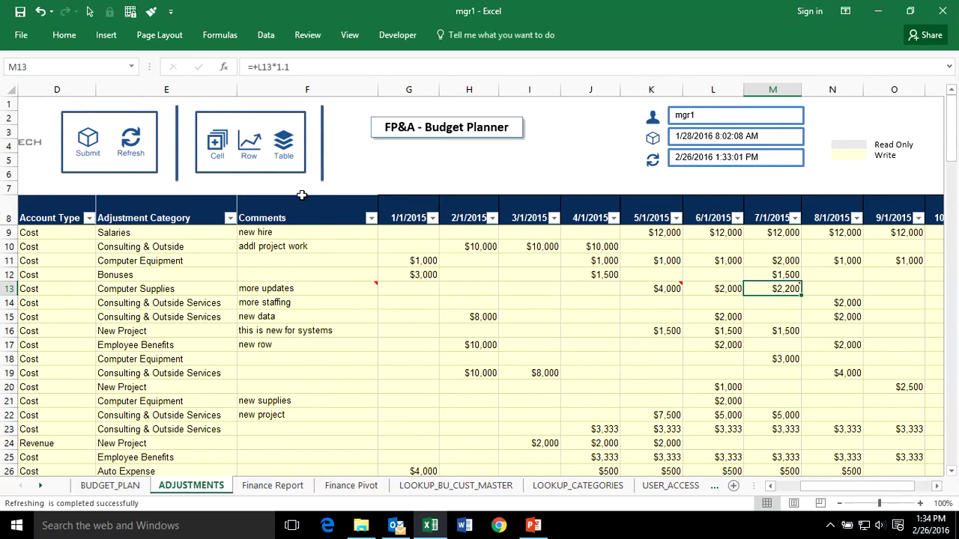
# Generate a Cell History sheet for cell M13 over the chosen activity period
pyautogui.click(219, 150)
pyautogui.click(541, 232)
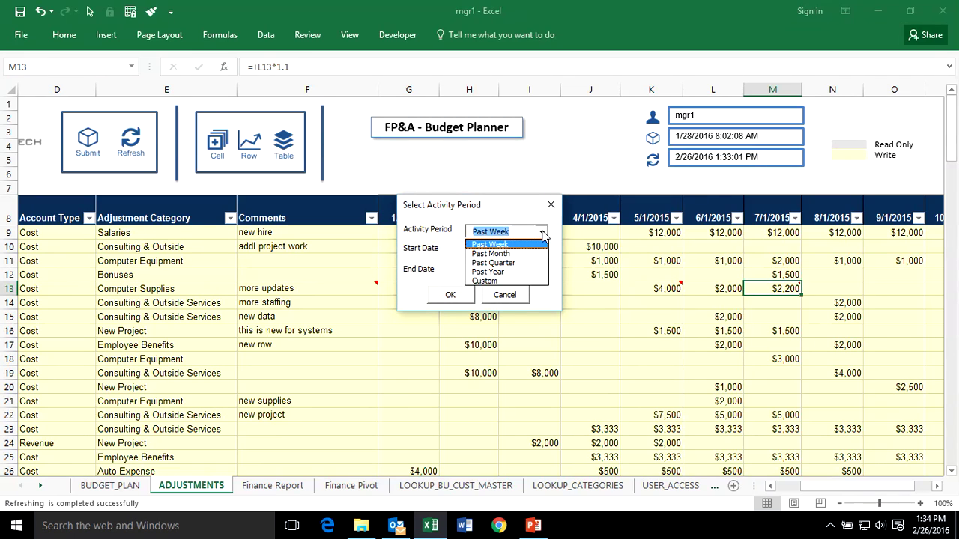
pyautogui.click(491, 260)
pyautogui.click(450, 294)
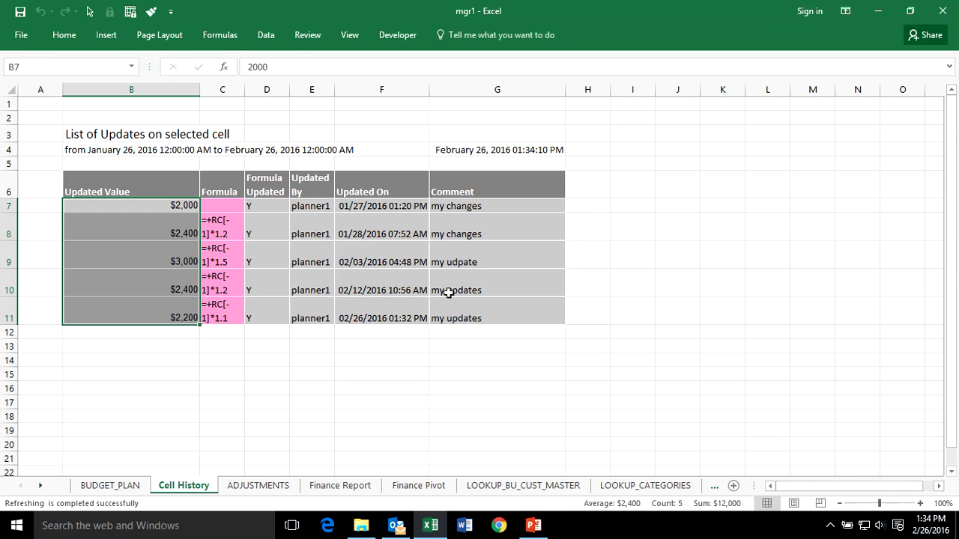
# Review M13's five updates, $2,000 through $2,200, then return to ADJUSTMENTS
pyautogui.click(267, 310)
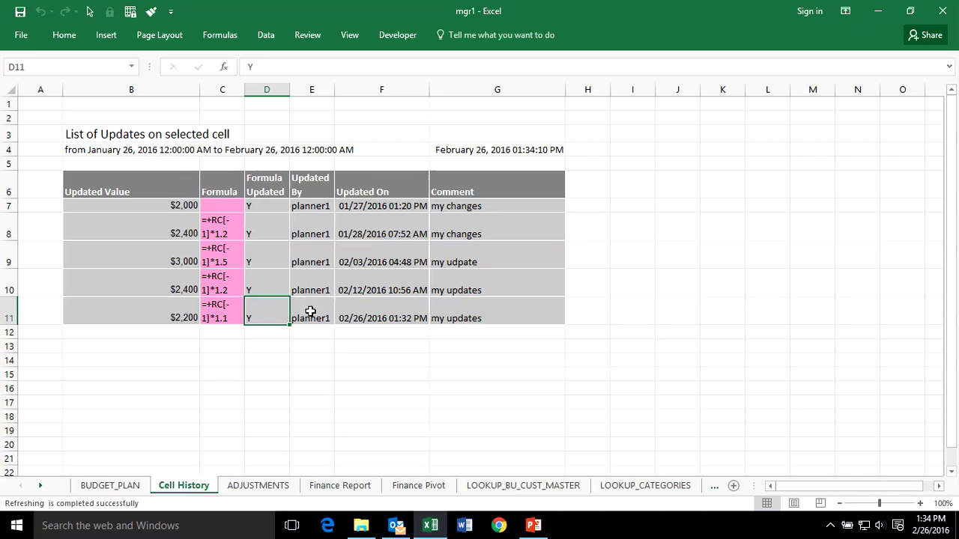
pyautogui.moveTo(454, 314); pyautogui.dragTo(167, 235)
pyautogui.click(375, 284)
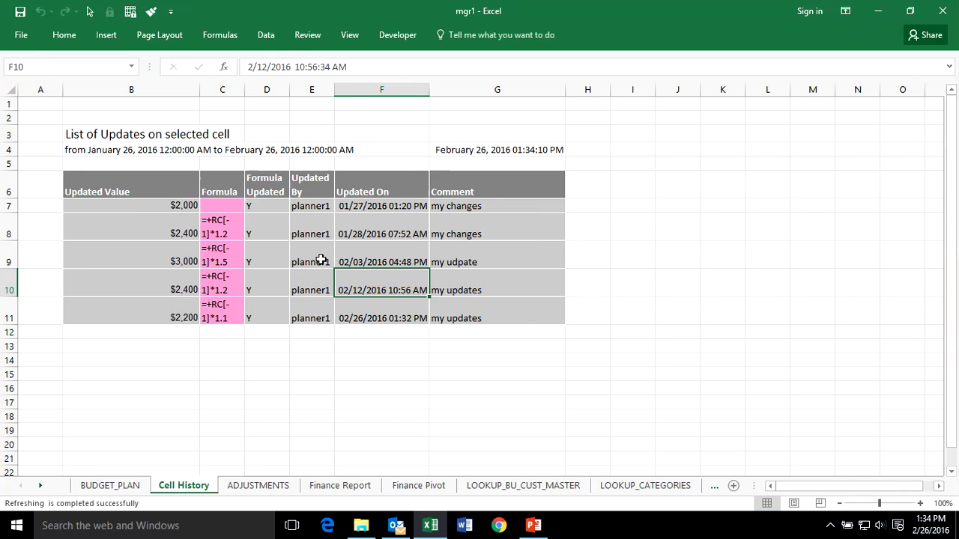
pyautogui.click(401, 319)
pyautogui.click(169, 318)
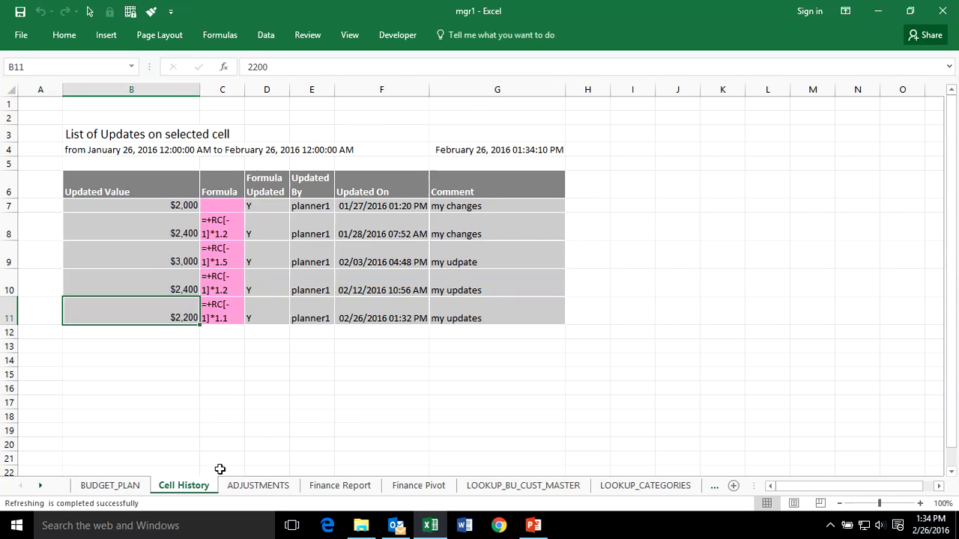
pyautogui.click(239, 485)
pyautogui.click(625, 355)
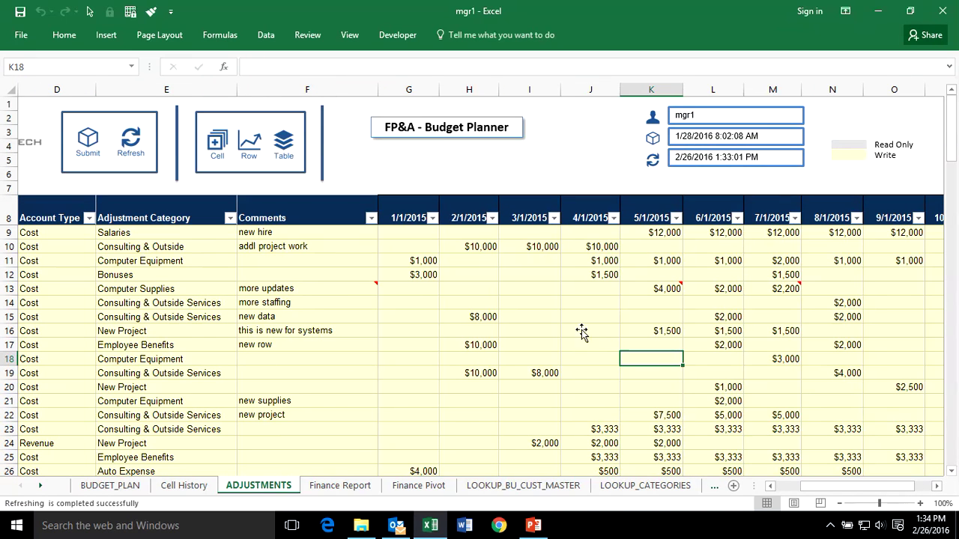
# Check K13's change note, then list the Adjustments table updates for the chosen period
pyautogui.moveTo(360, 283)
pyautogui.click(651, 289)
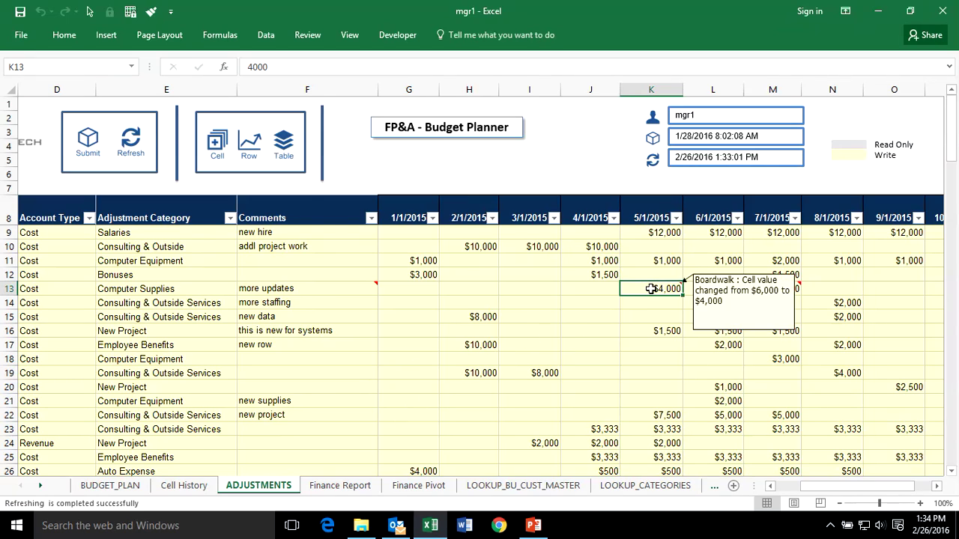
pyautogui.click(282, 153)
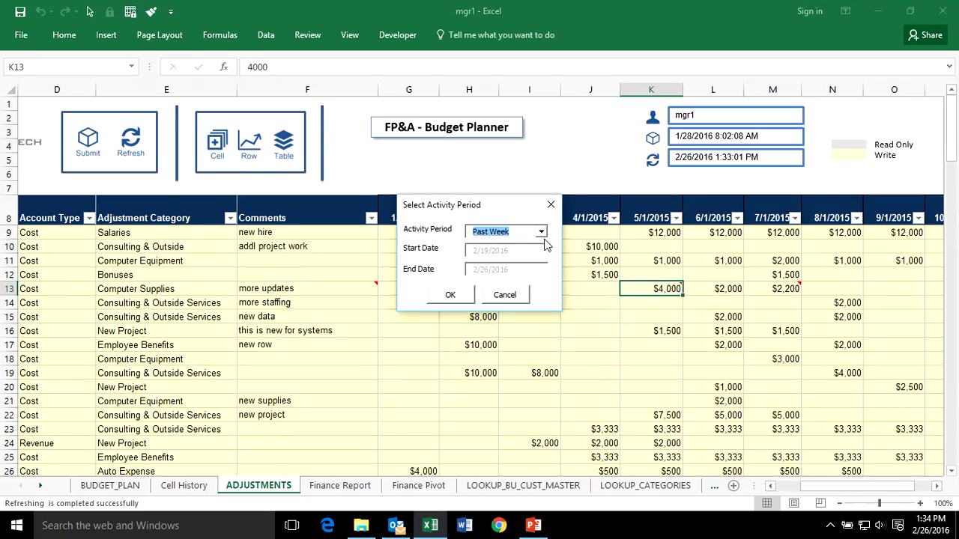
pyautogui.click(541, 233)
pyautogui.click(493, 263)
pyautogui.click(451, 295)
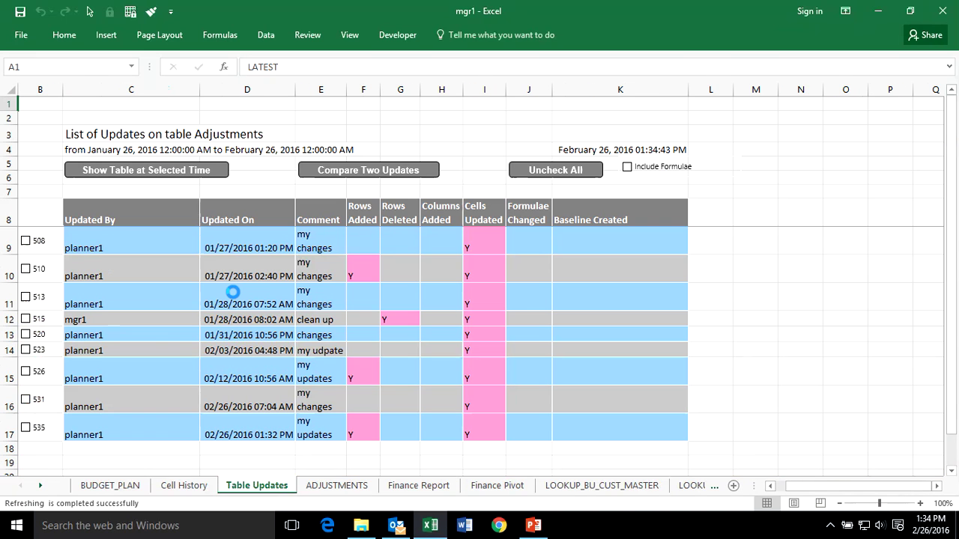
# Review each update's author and change flags, then show the table at update 526
pyautogui.click(134, 248)
pyautogui.moveTo(135, 248); pyautogui.dragTo(175, 422)
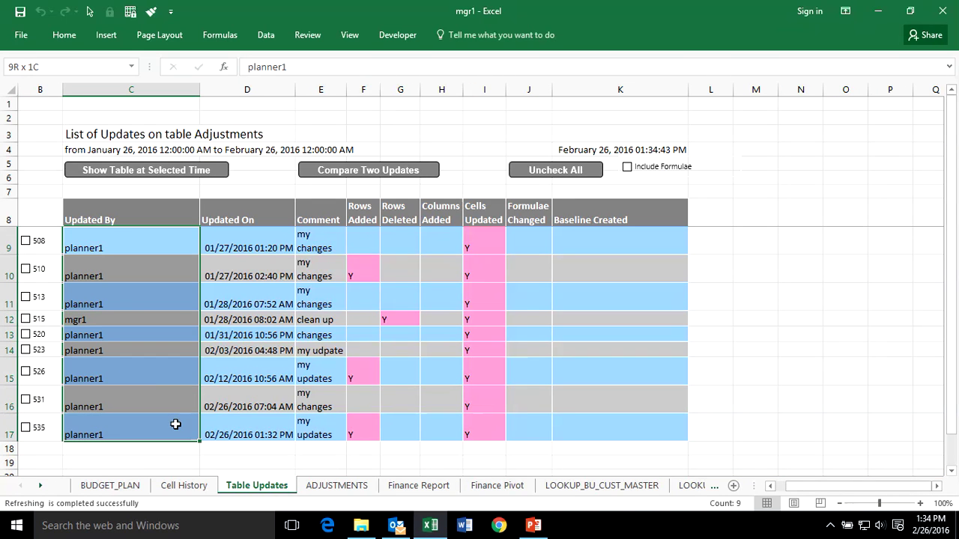
pyautogui.click(368, 351)
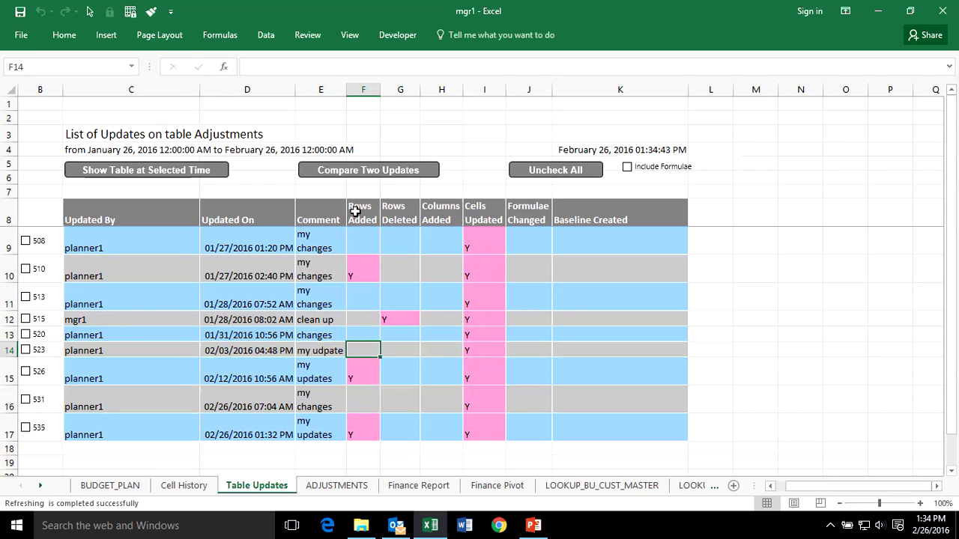
pyautogui.moveTo(358, 232); pyautogui.dragTo(514, 422)
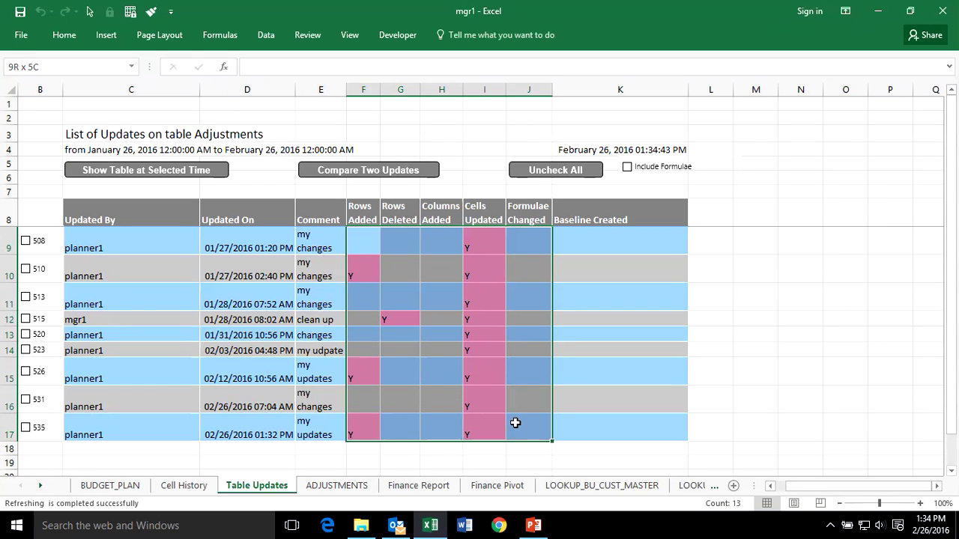
pyautogui.click(469, 391)
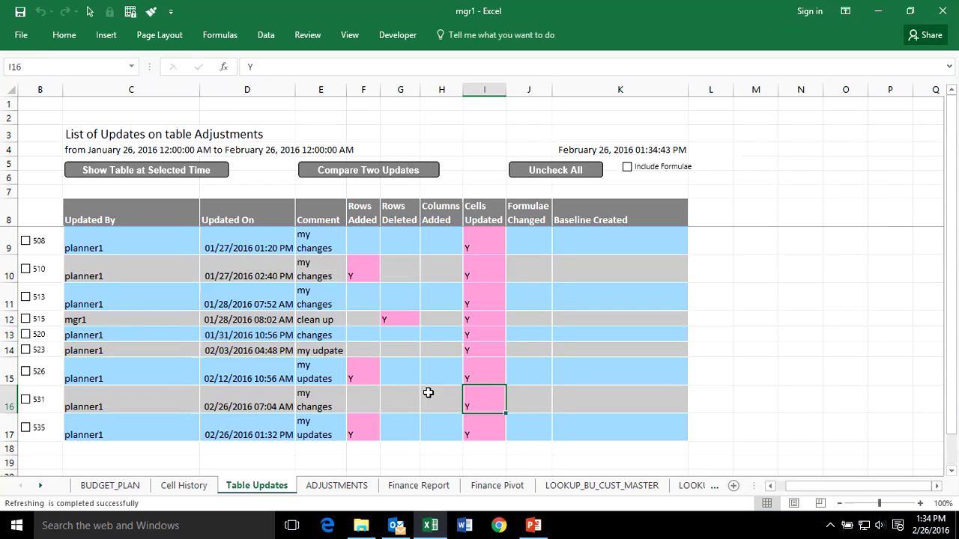
pyautogui.click(29, 372)
pyautogui.click(162, 168)
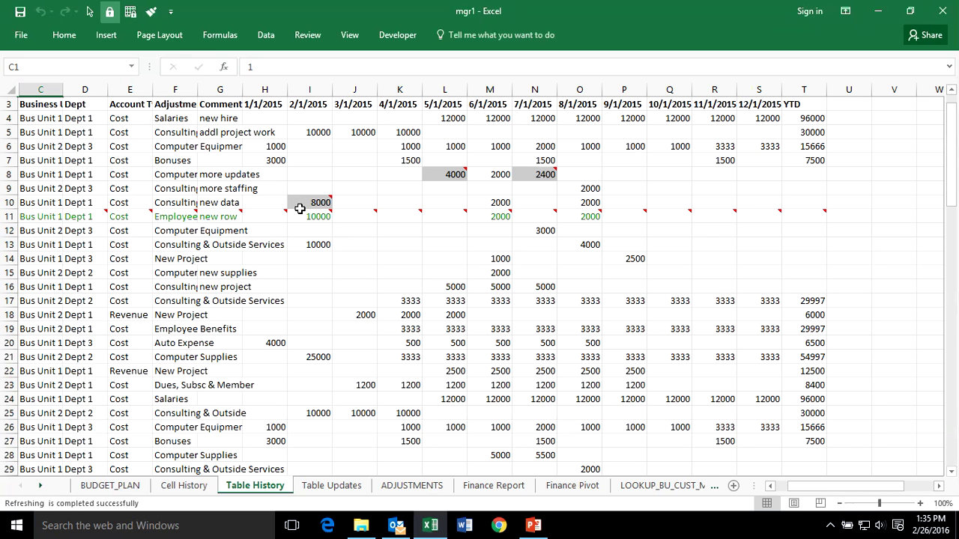
# Inspect the changed Table History values and M13's change note, then return to BUDGET_PLAN
pyautogui.moveTo(307, 202)
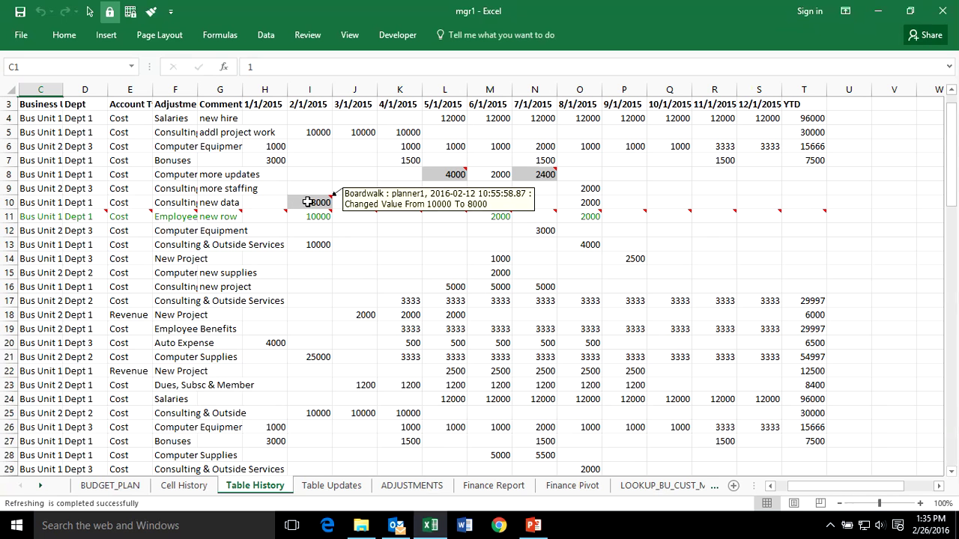
pyautogui.moveTo(443, 174)
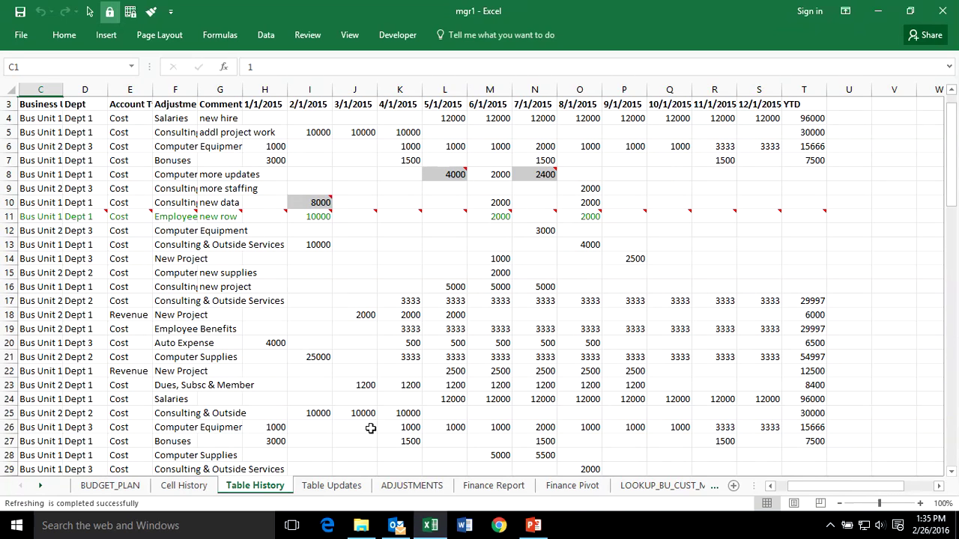
pyautogui.click(320, 488)
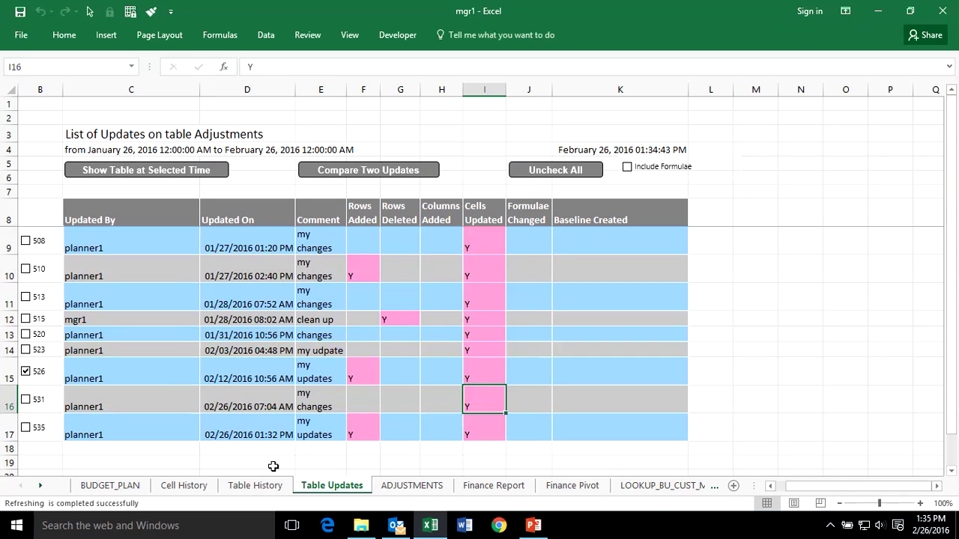
pyautogui.click(412, 486)
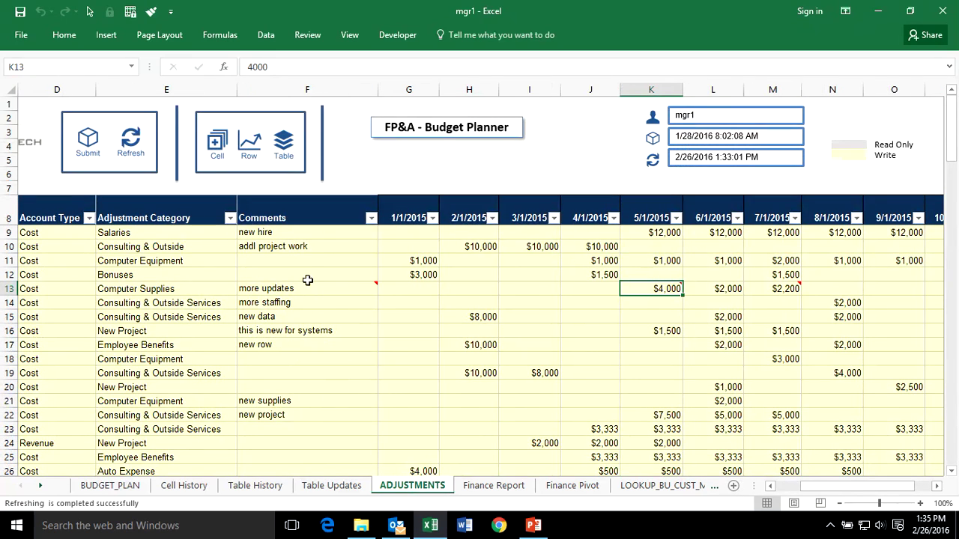
pyautogui.click(782, 288)
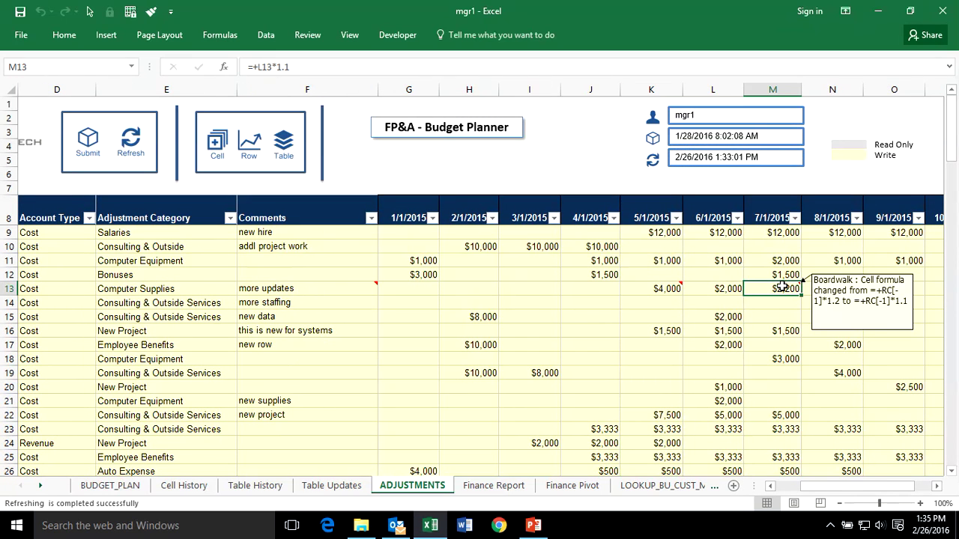
pyautogui.click(109, 486)
pyautogui.click(296, 341)
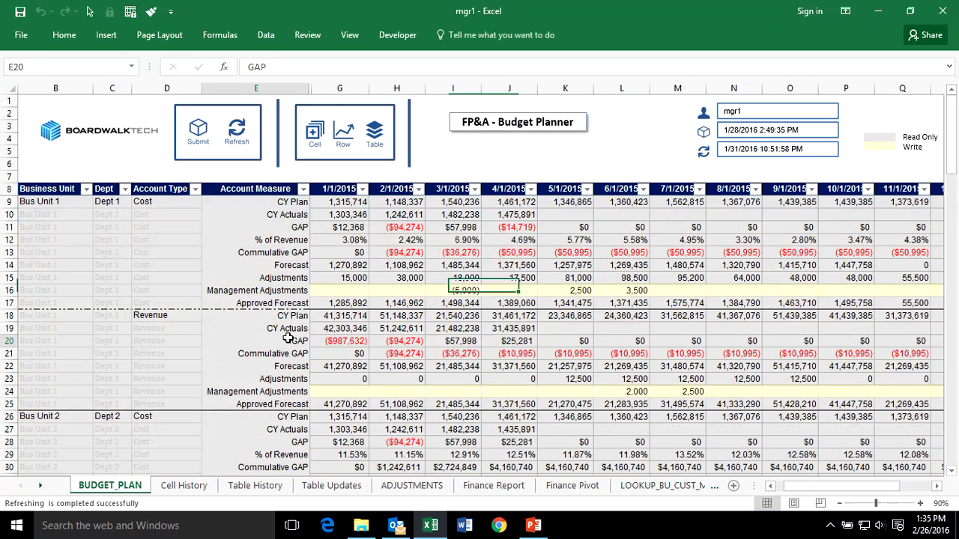
# Refresh the budget plan, confirm April CY Actuals read 1,476,500, then view ADJUSTMENTS
pyautogui.click(239, 133)
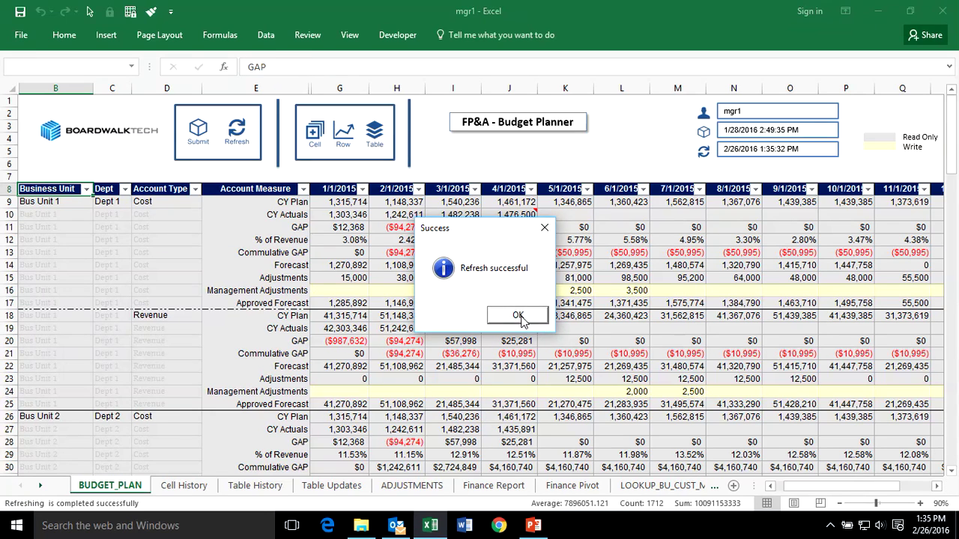
pyautogui.click(517, 315)
pyautogui.click(520, 338)
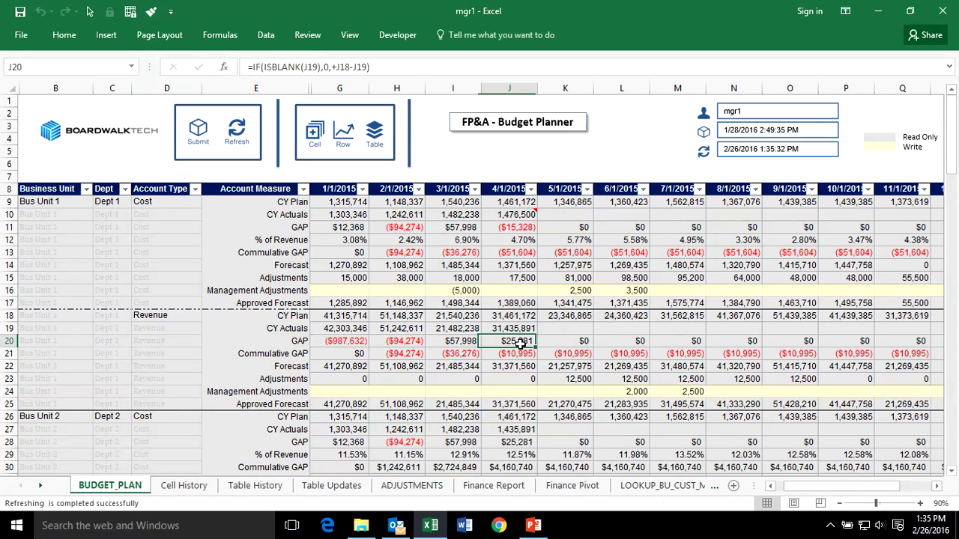
pyautogui.click(502, 215)
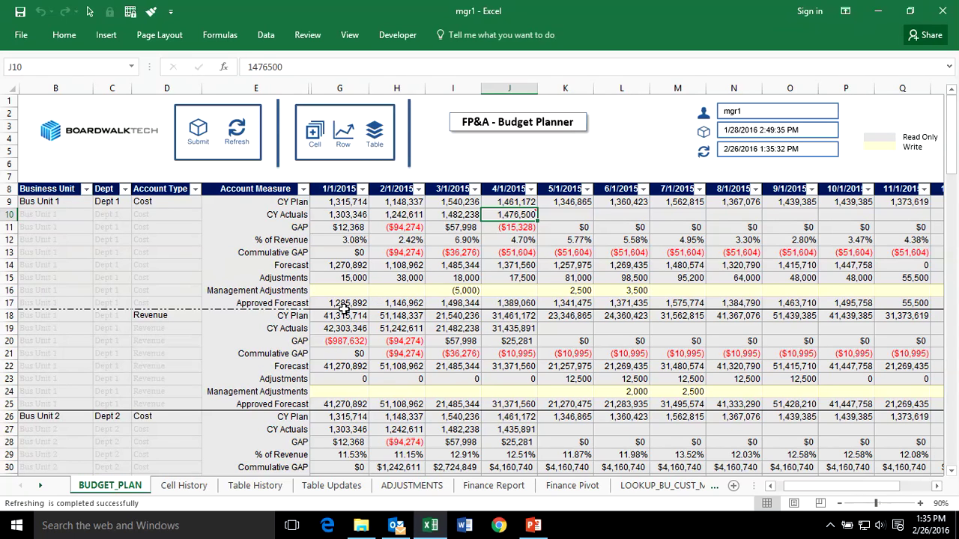
pyautogui.click(411, 490)
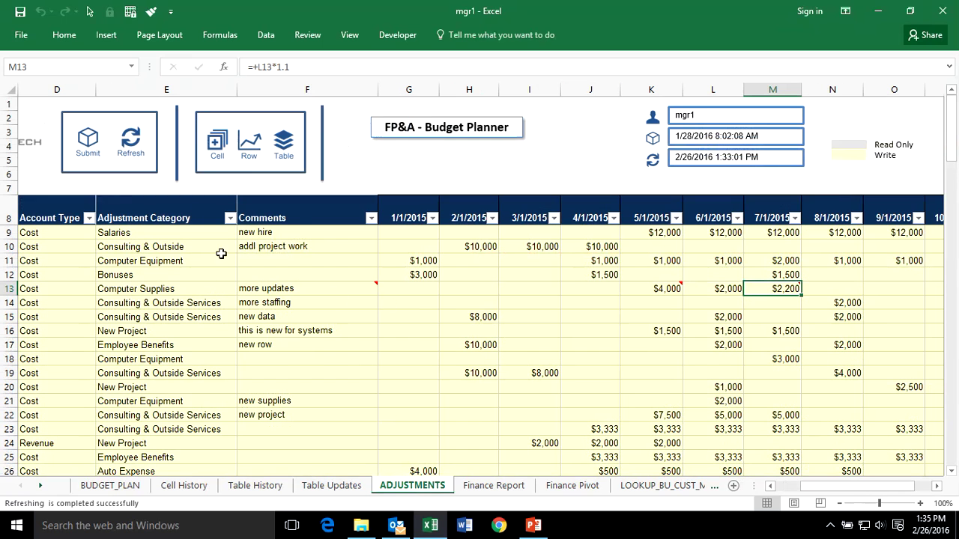
pyautogui.moveTo(860, 487); pyautogui.dragTo(836, 492)
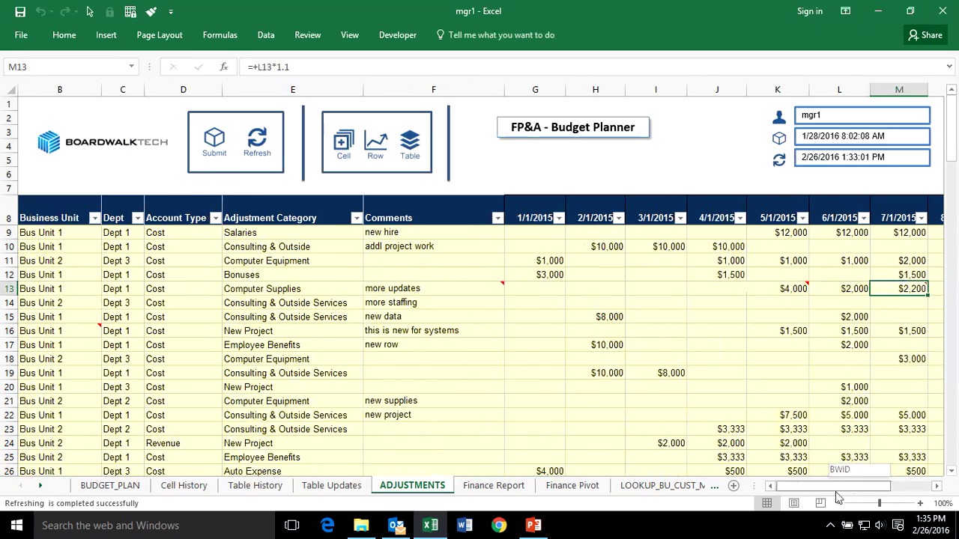